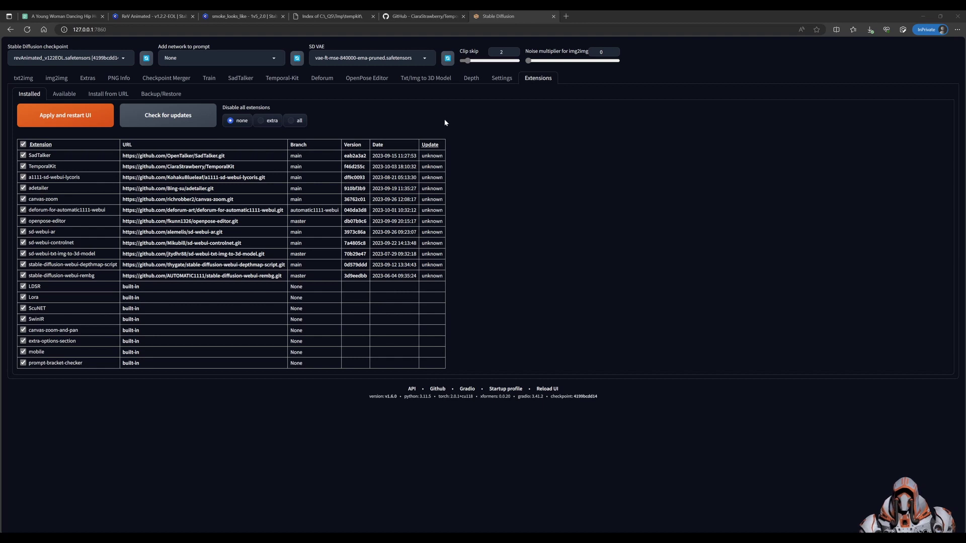
Step: Bring up the Pexels page for the 'A Young Woman Dancing Hip Hop' source video
click(64, 18)
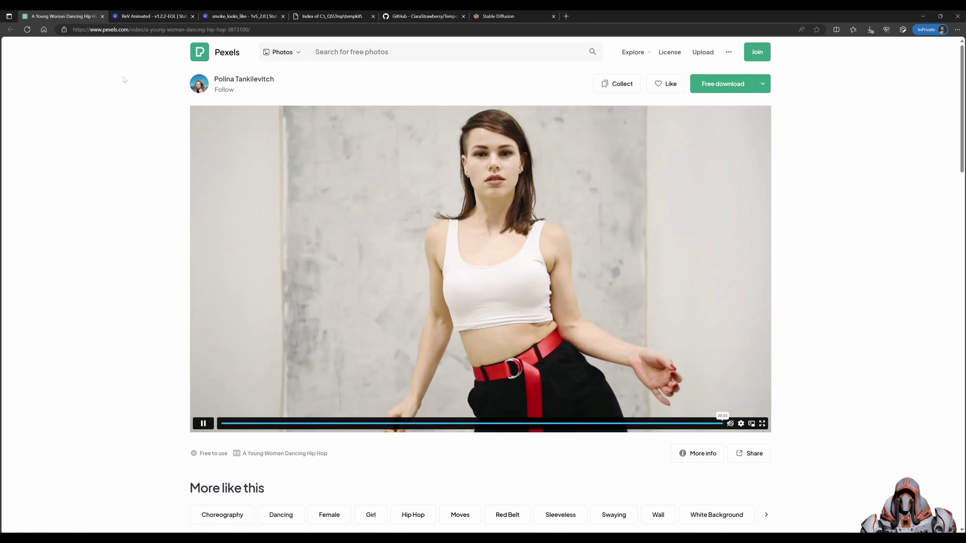
Step: Review the Civitai ReV Animated and smoke_looks_like pages, then return to the WebUI extensions list
click(146, 16)
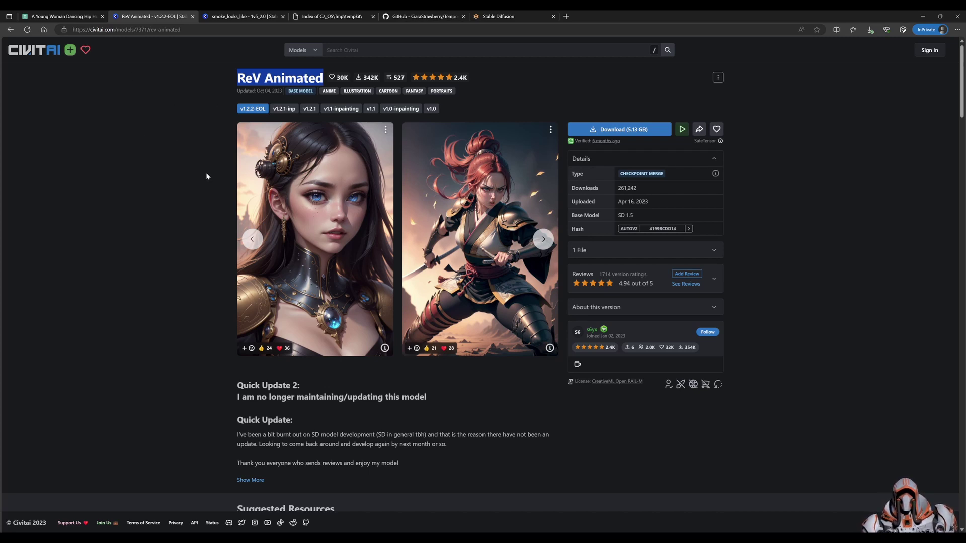
click(236, 17)
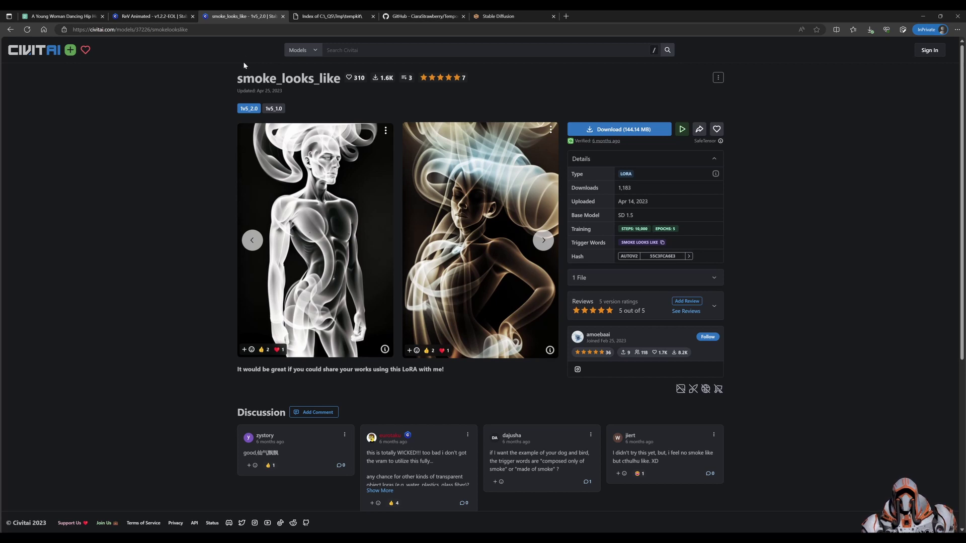
click(502, 17)
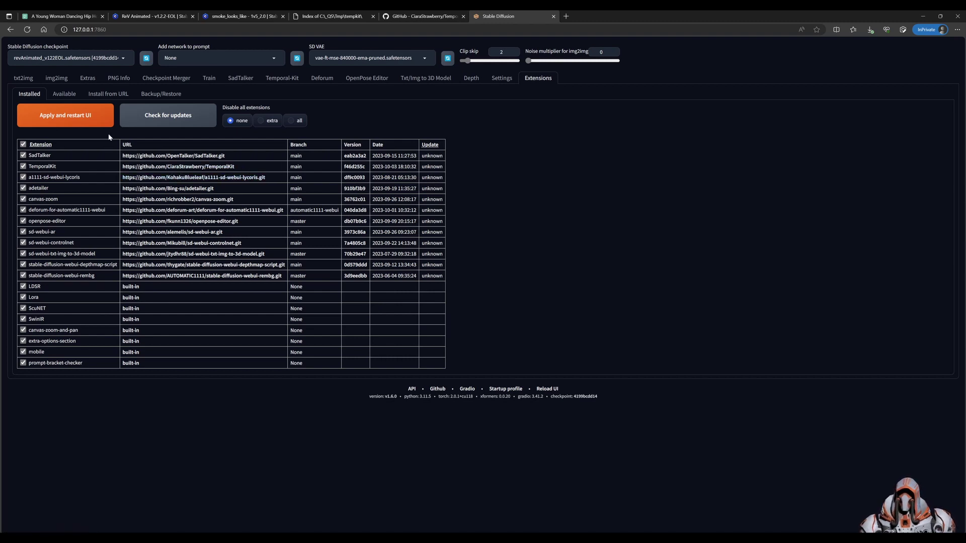
click(71, 98)
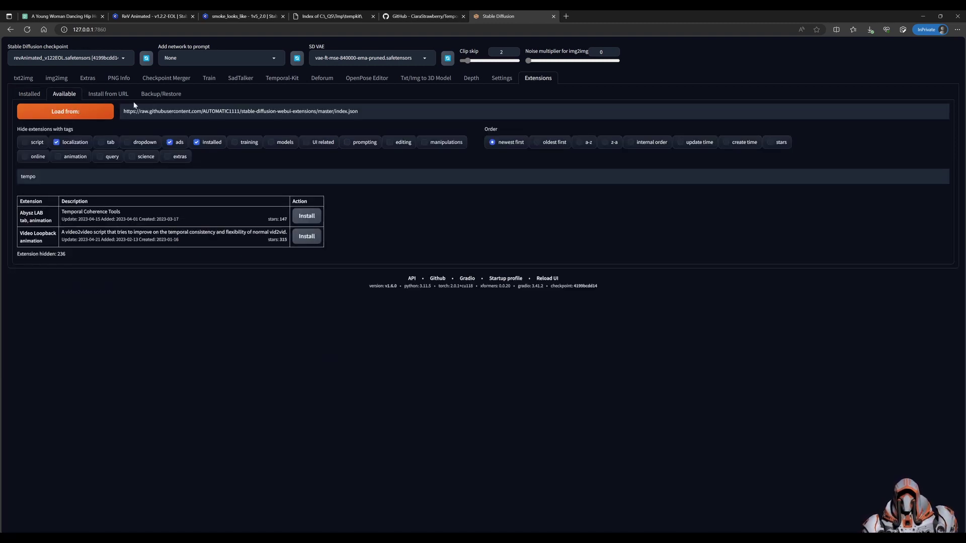
click(89, 113)
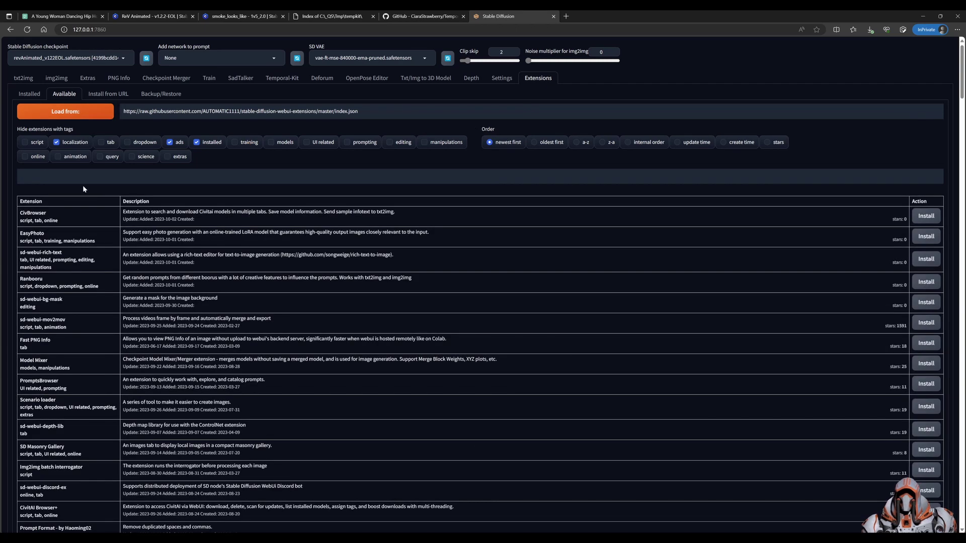
click(82, 181)
text(Tempo)
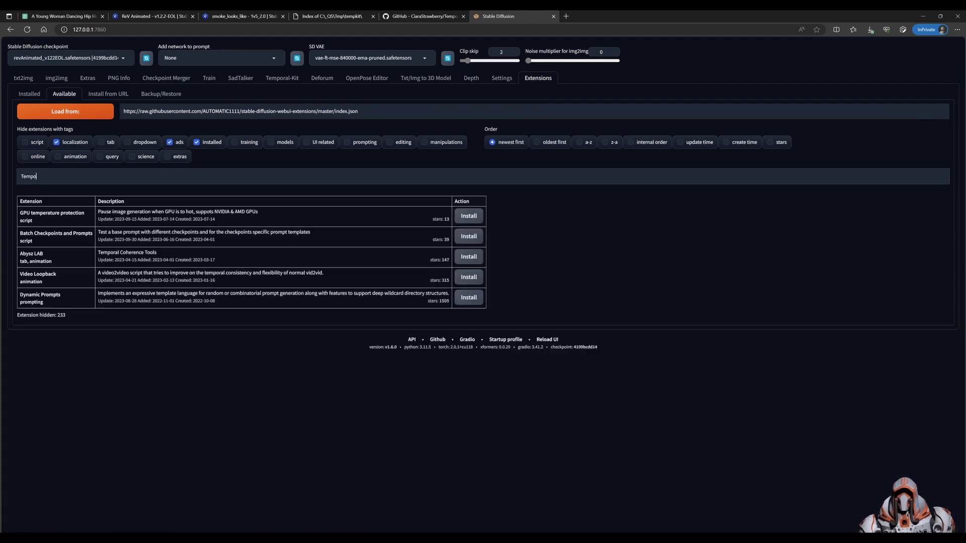
click(208, 141)
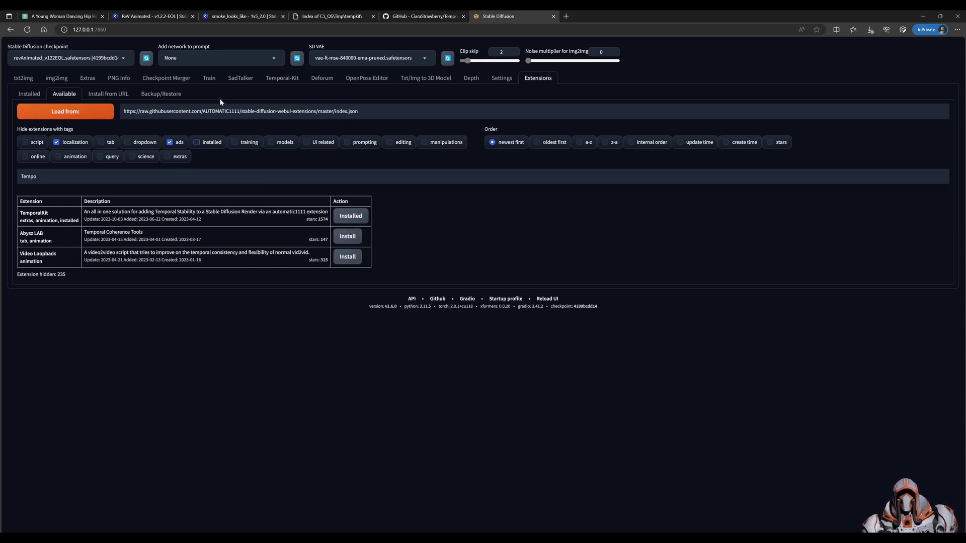
click(29, 94)
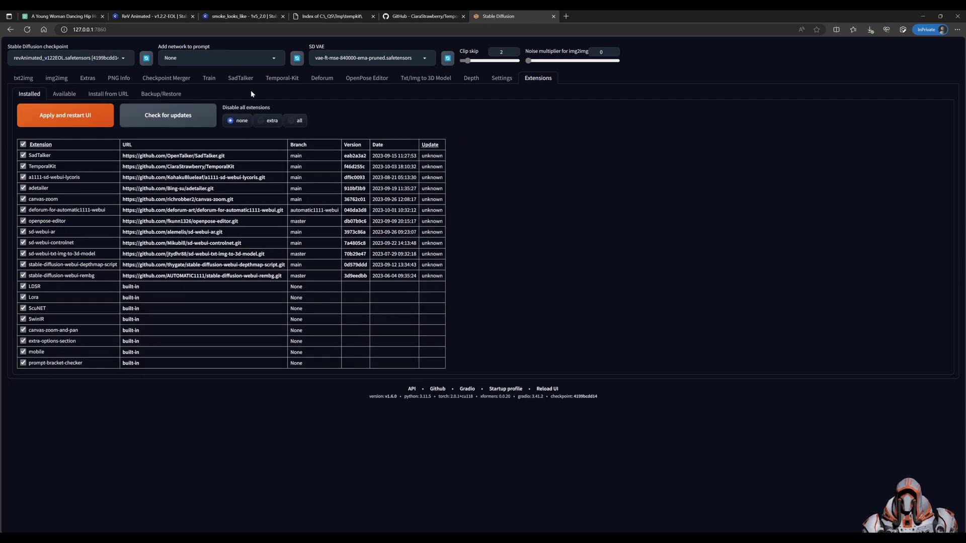
Step: Load the dancing woman clip as the Temporal-Kit pre-processing input video
click(281, 80)
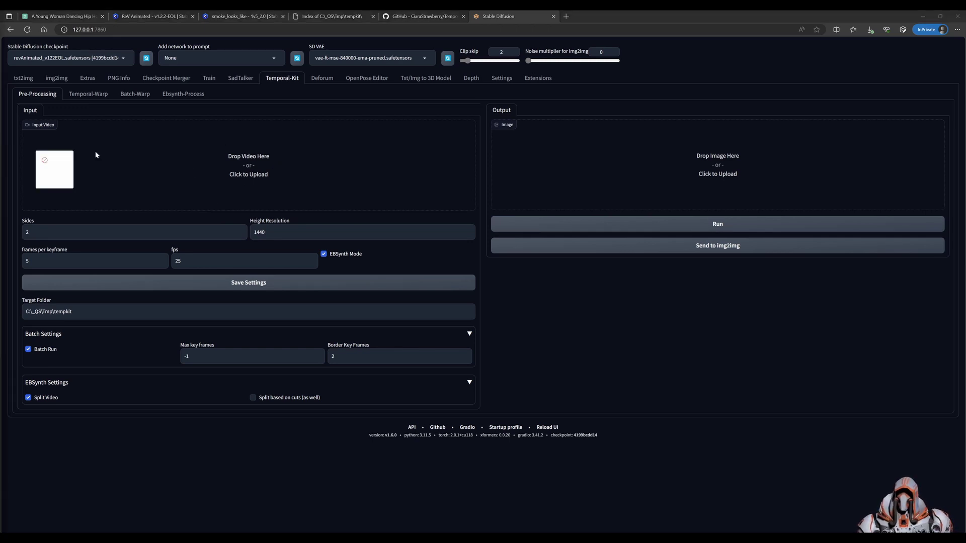
drag(95, 151, 295, 147)
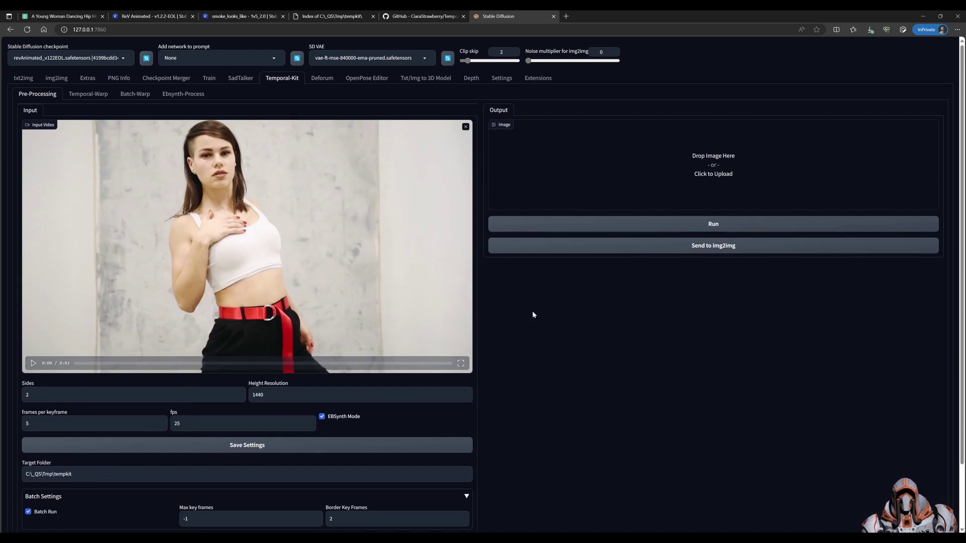
scroll(533, 312, down, 2)
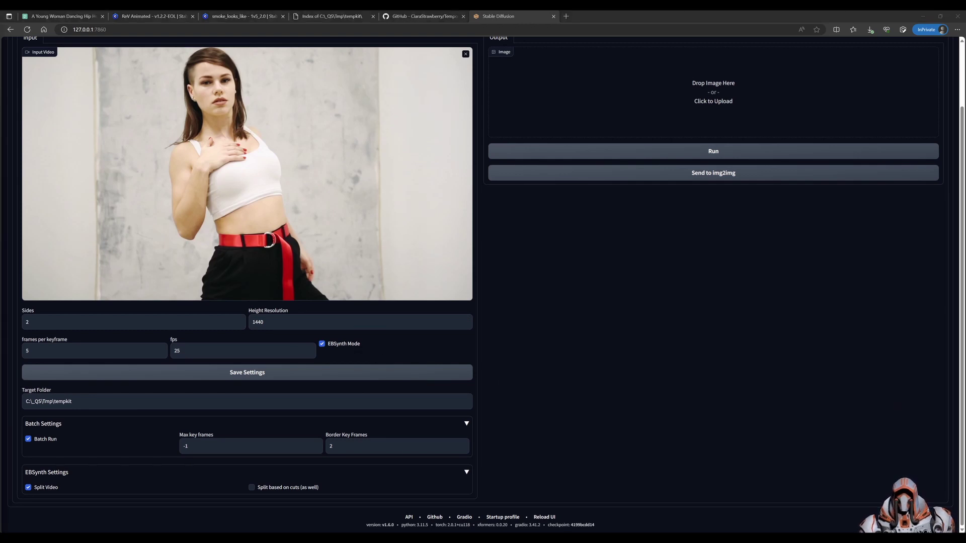
Step: Show the clip's Properties Details to read its frame rate and frame size
drag(173, 143, 431, 165)
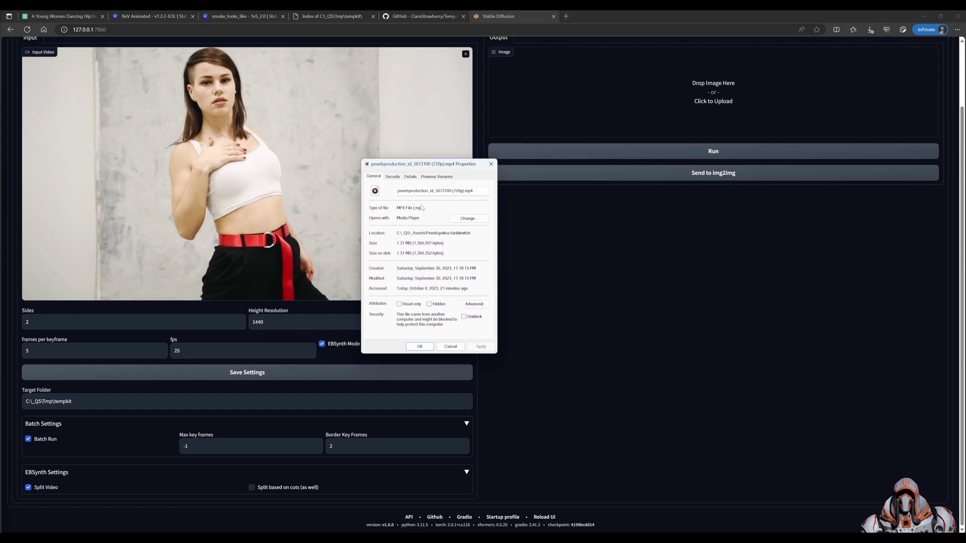
click(410, 176)
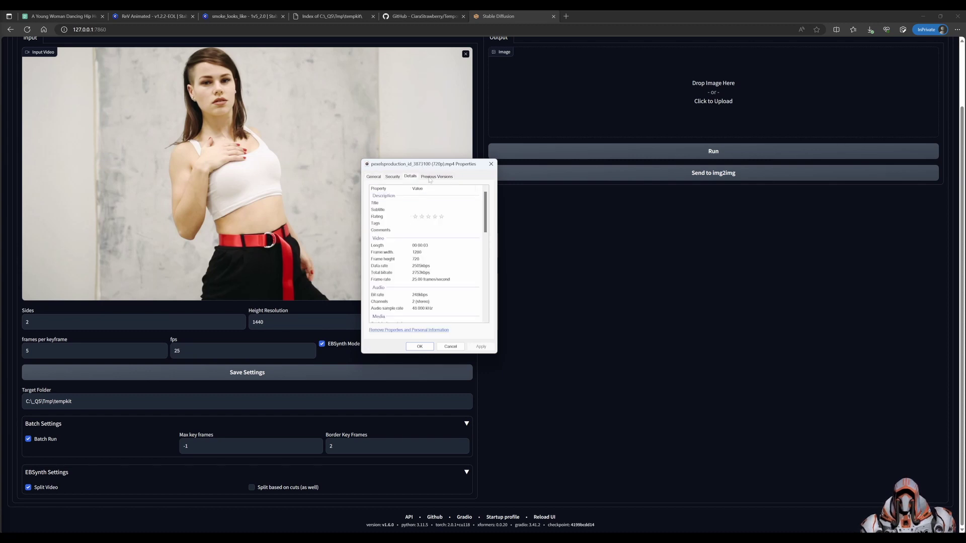
drag(433, 167, 554, 199)
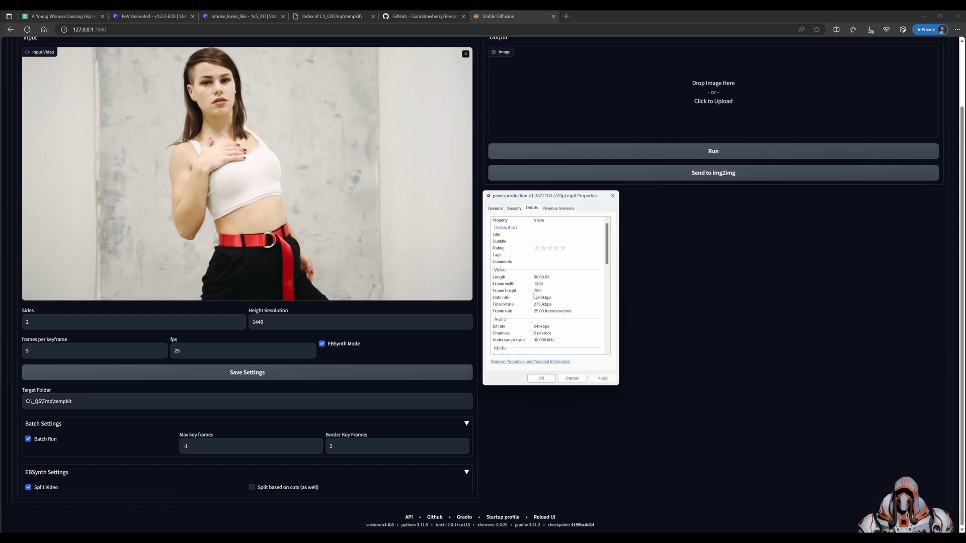
Step: Verify height 1440, 25 fps, 5 frames per keyframe and target folder C:\_QS\Tmp\tempkit
click(264, 322)
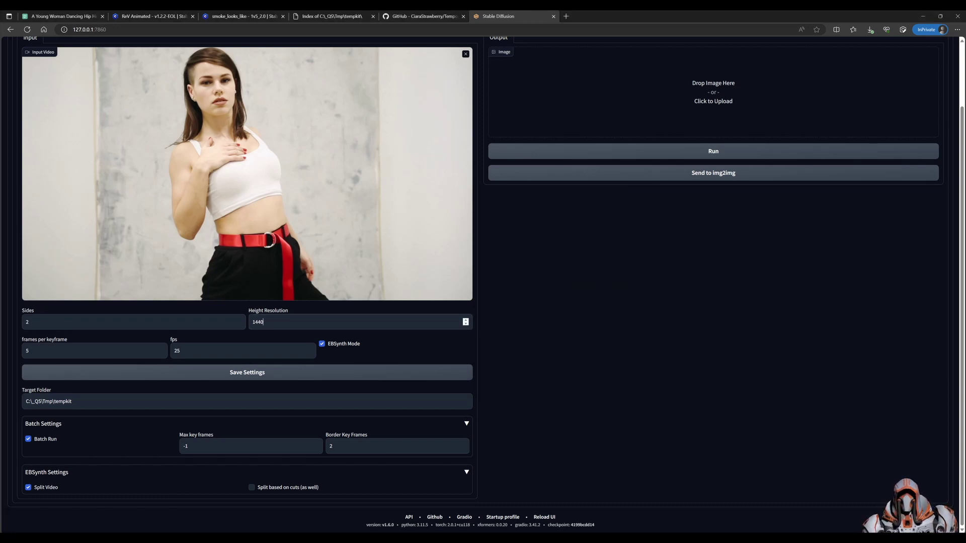
click(177, 350)
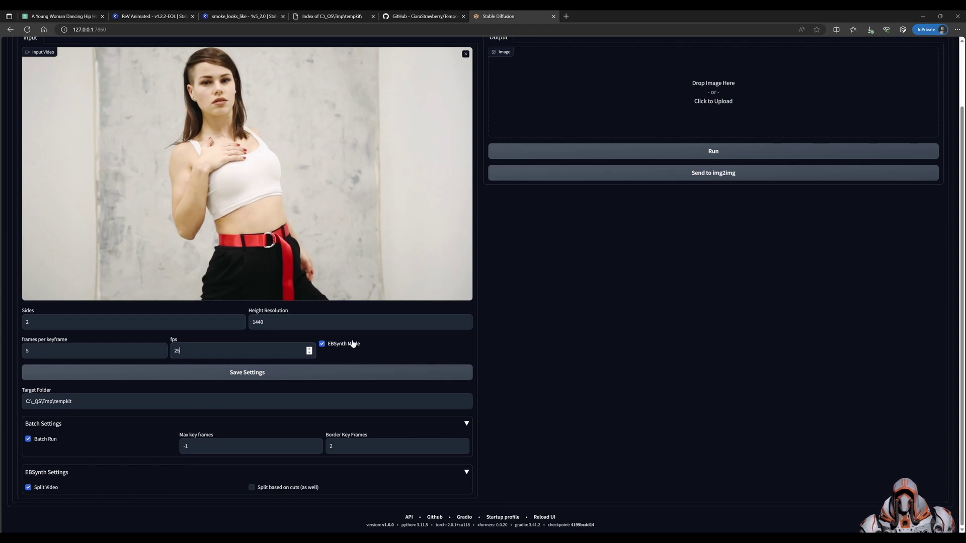
click(30, 351)
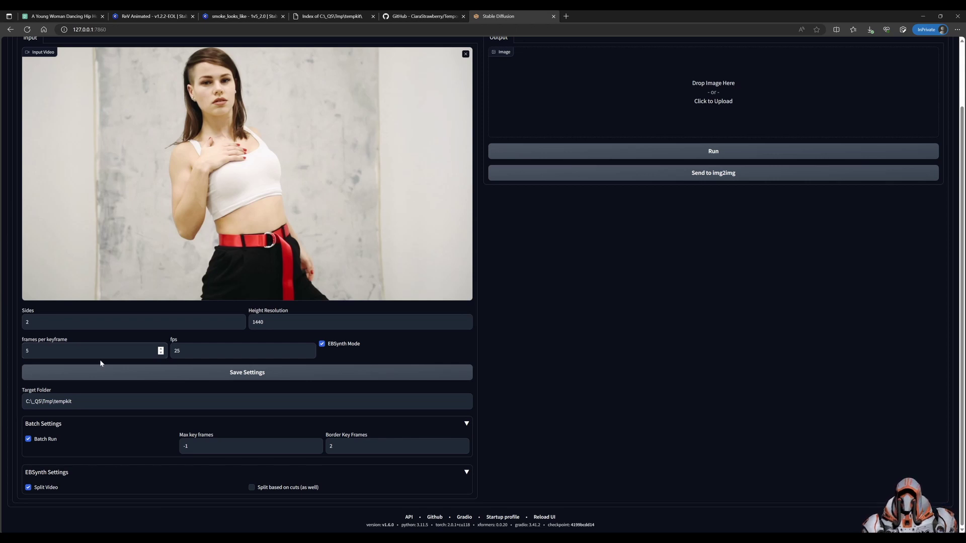
click(72, 401)
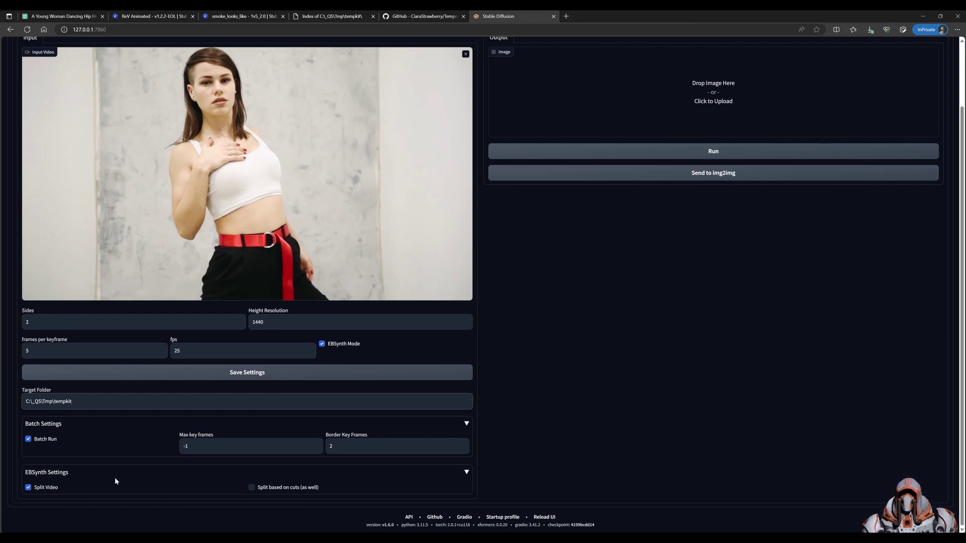
Step: Run Temporal-Kit pre-processing on the clip, then switch to the TemporalKit GitHub README
scroll(409, 267, up, 2)
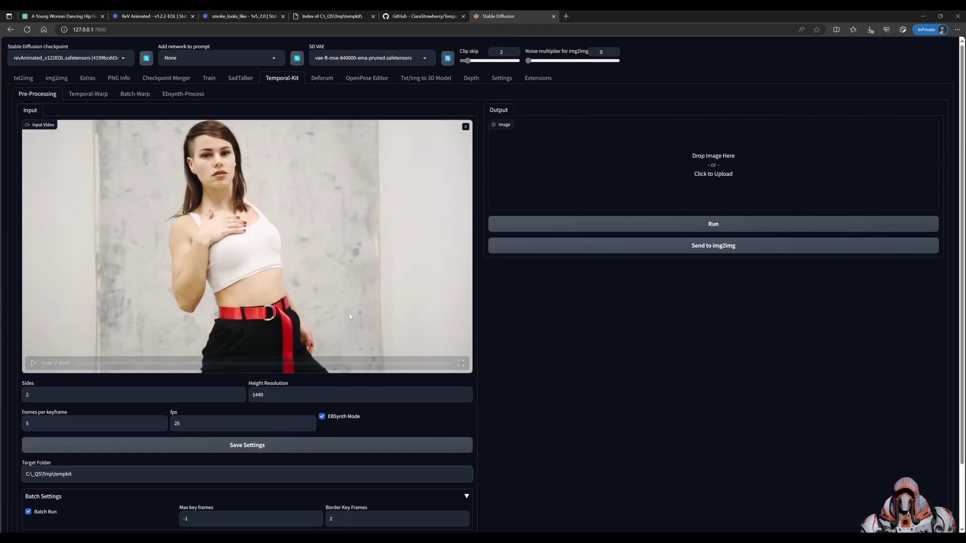
click(711, 224)
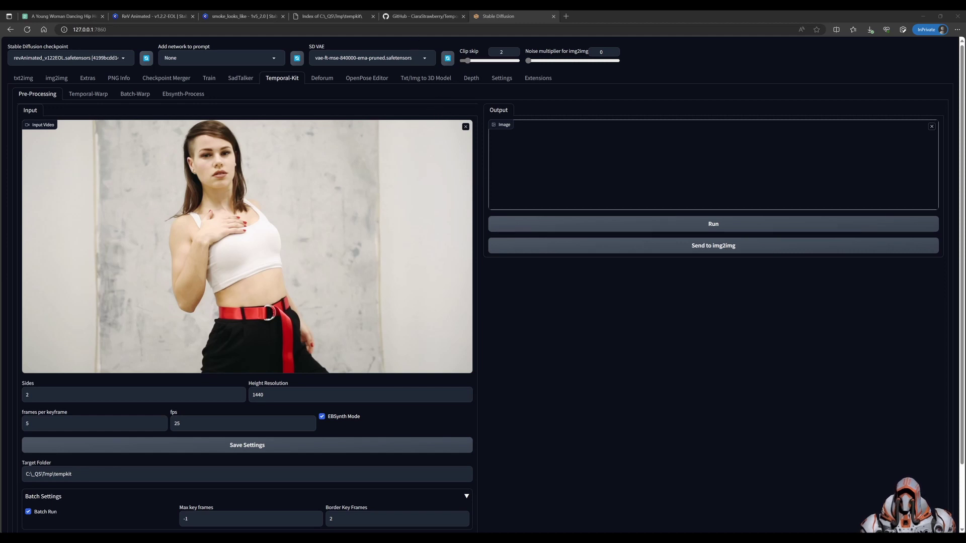
click(422, 16)
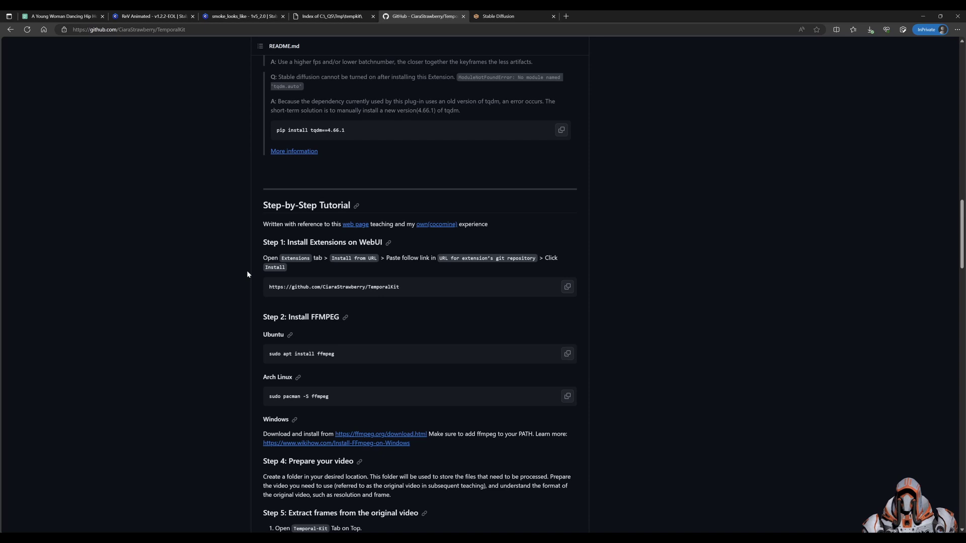
Step: Read the top of the TemporalKit README, highlighting the note about installing FFMPEG
key(Home)
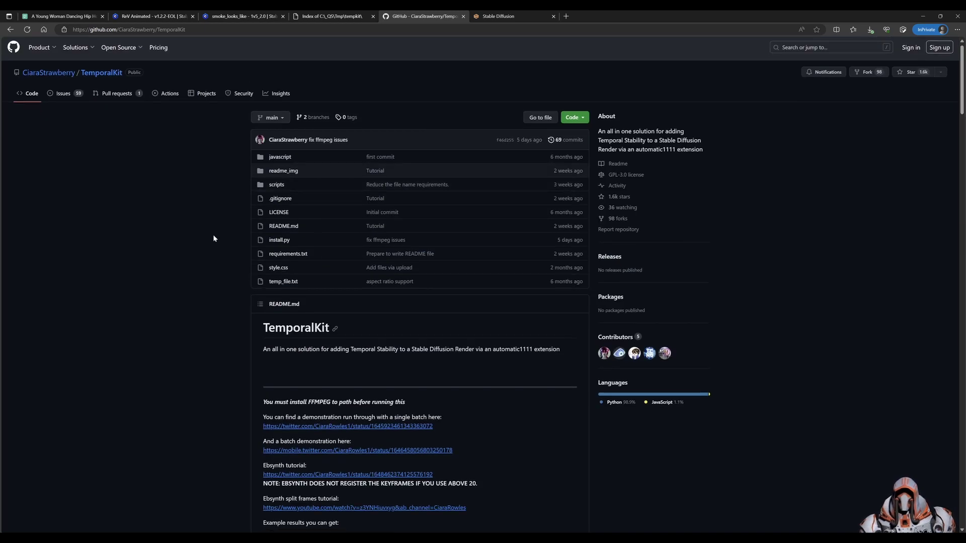
scroll(213, 236, down, 15)
scroll(213, 236, up, 10)
scroll(213, 238, up, 4)
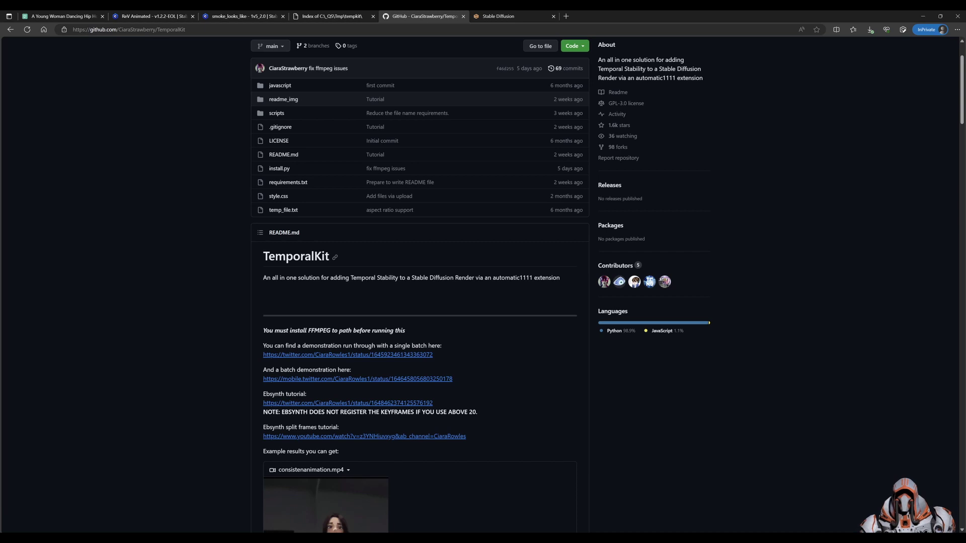
drag(263, 331, 300, 330)
click(301, 330)
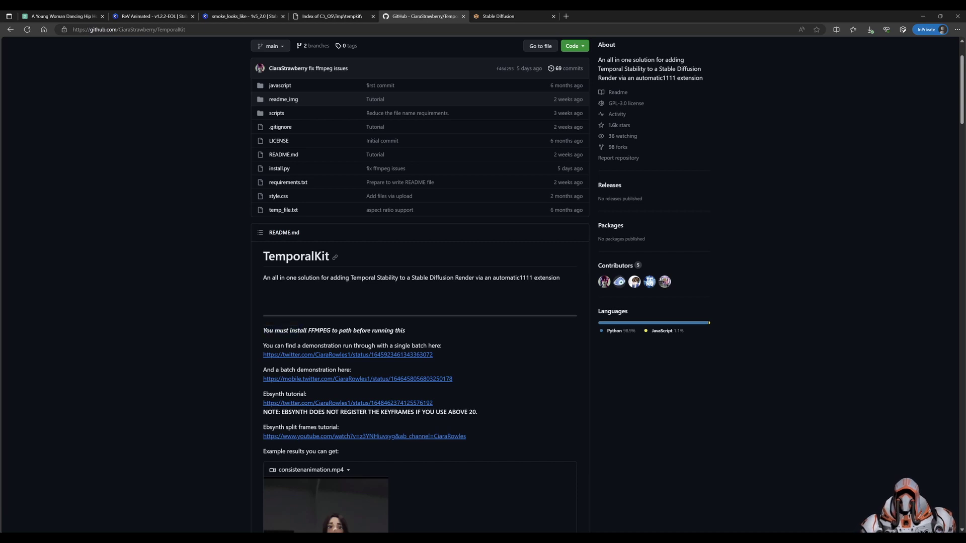
drag(332, 331, 307, 331)
click(241, 339)
Step: Read the tutorial from Step 1 to Step 5's folder structure, then view the local tempkit listing
scroll(248, 339, down, 12)
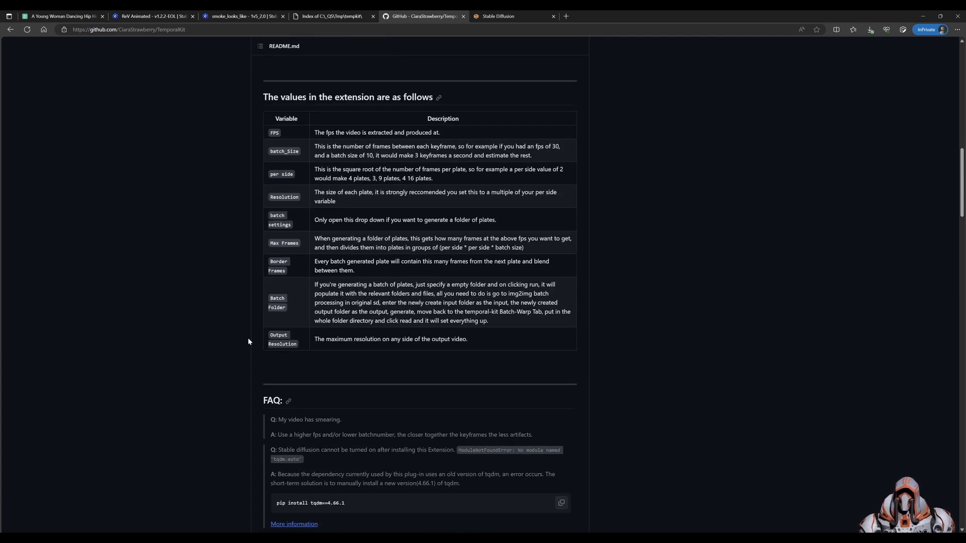
scroll(248, 341, down, 3)
scroll(252, 332, up, 4)
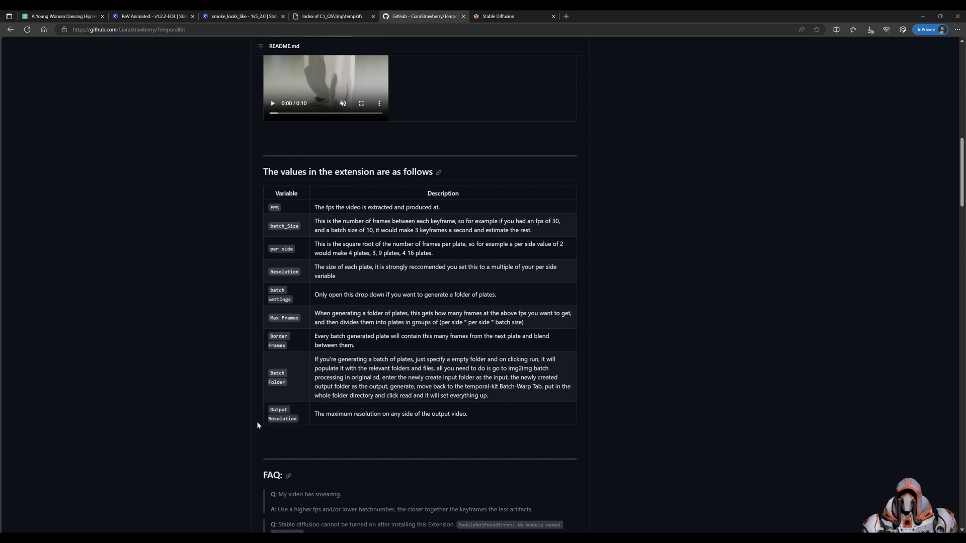
scroll(258, 426, down, 8)
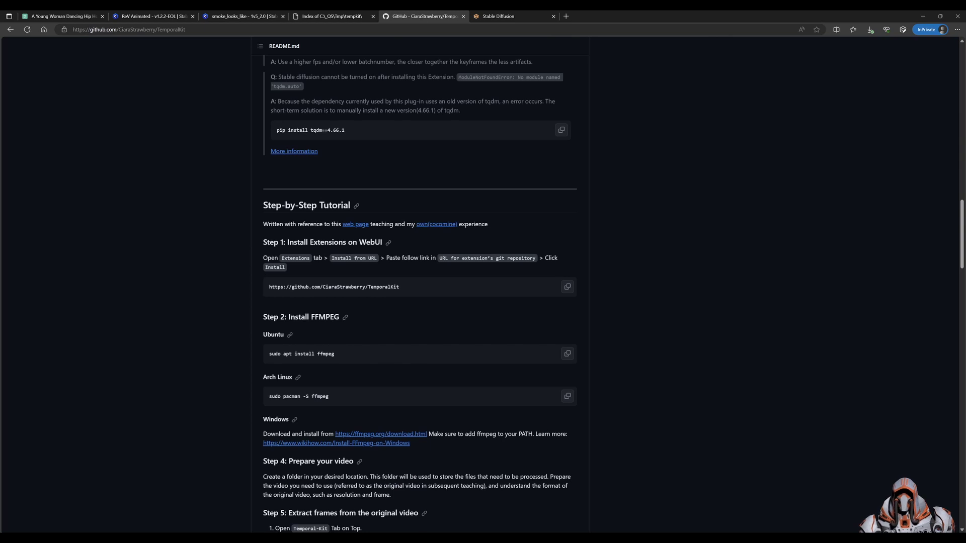
drag(263, 257, 322, 258)
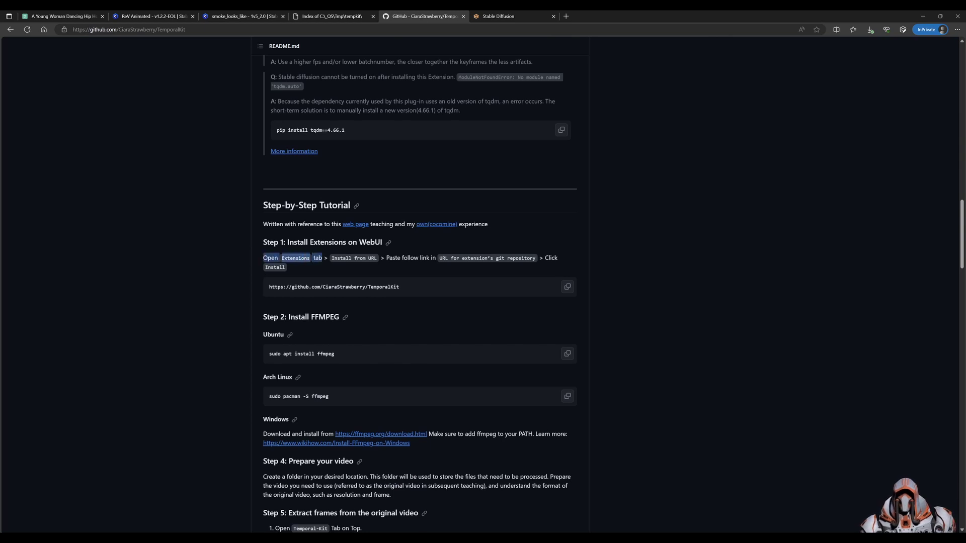
click(314, 272)
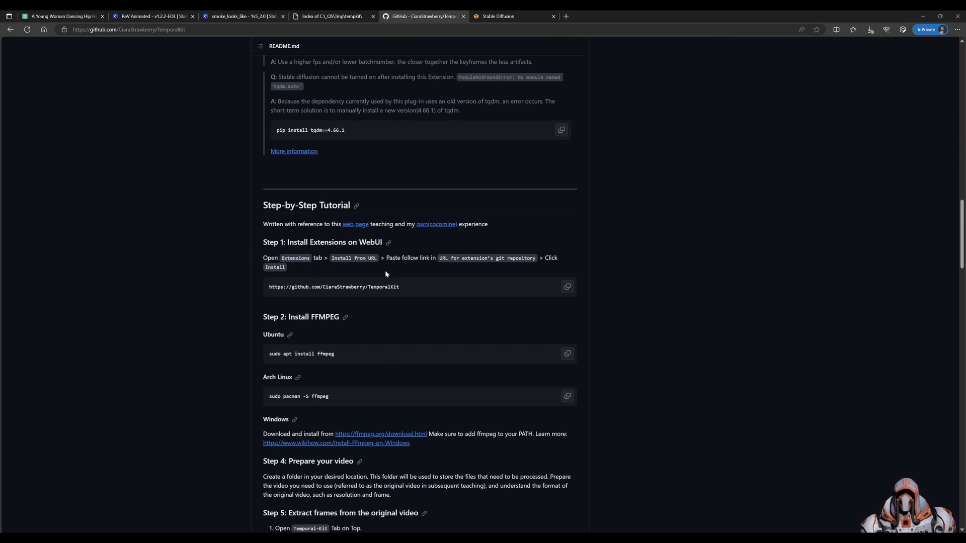
scroll(256, 315, down, 1)
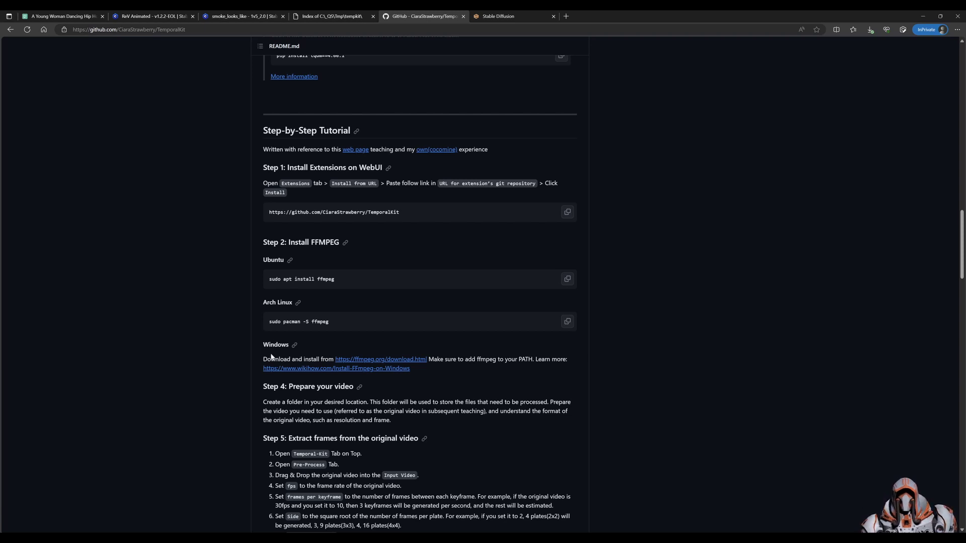
scroll(254, 400, down, 3)
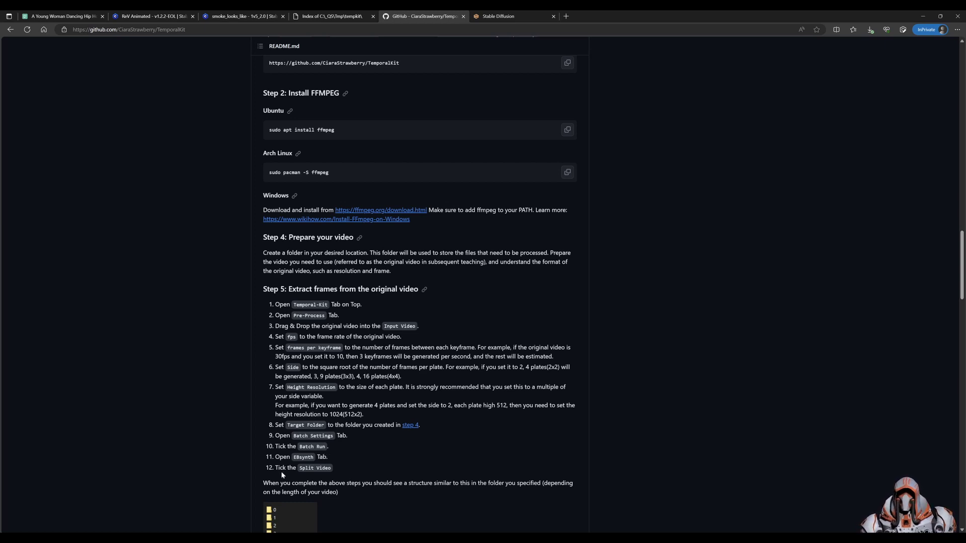
scroll(274, 463, down, 4)
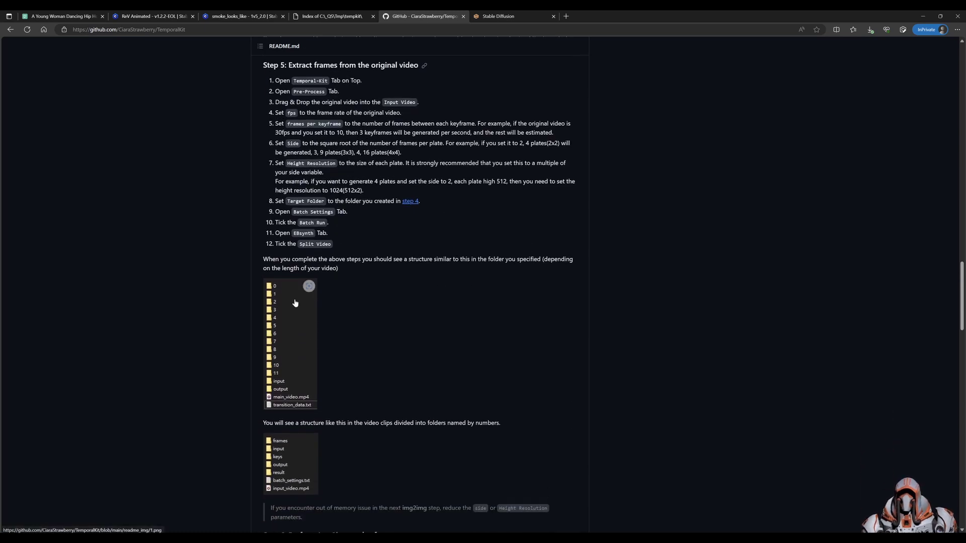
click(344, 17)
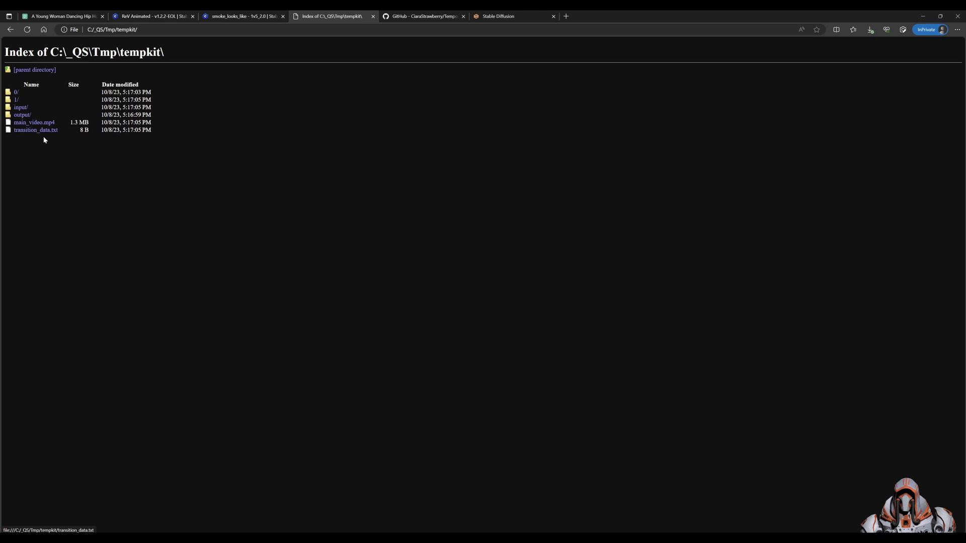
Step: Preview the 0and0.png keyframe grid in input/, then open tempkit folder 0
click(21, 108)
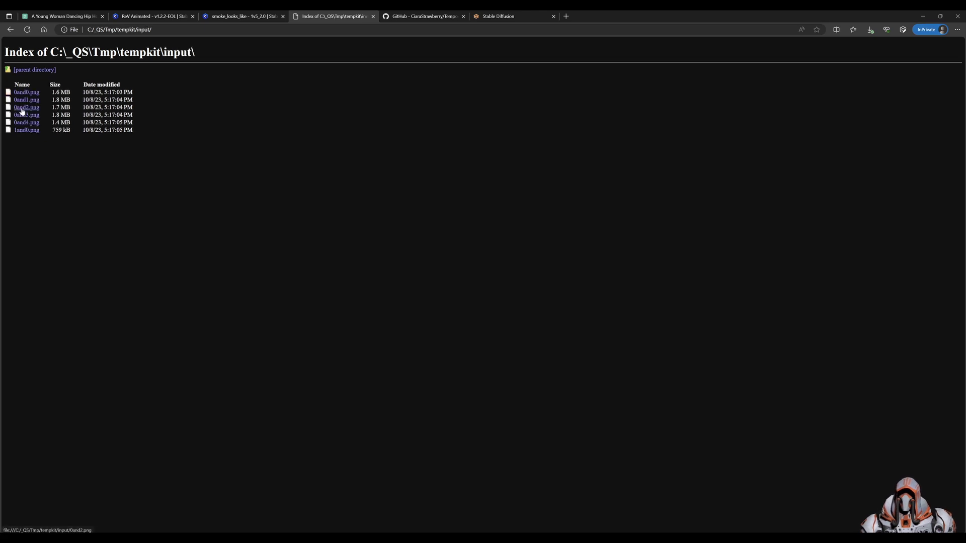
click(25, 92)
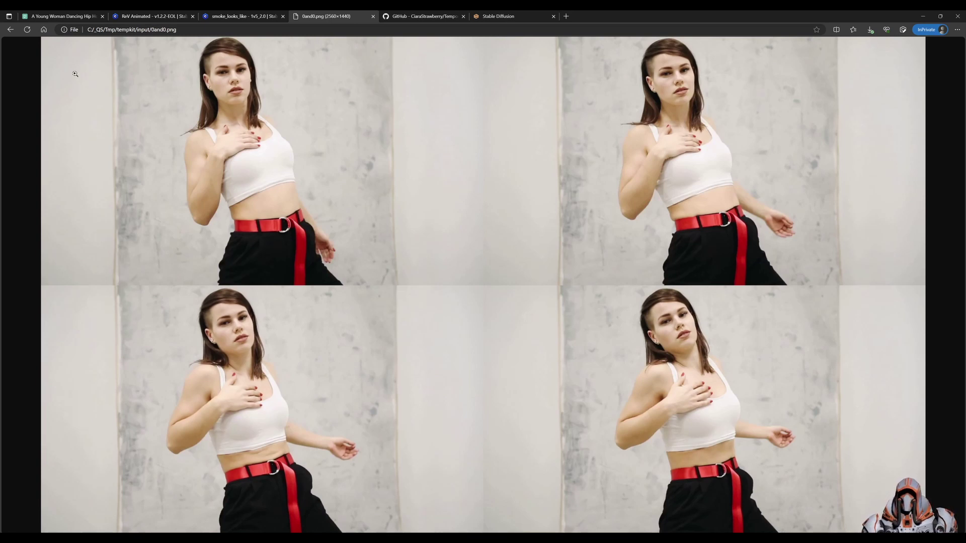
click(10, 30)
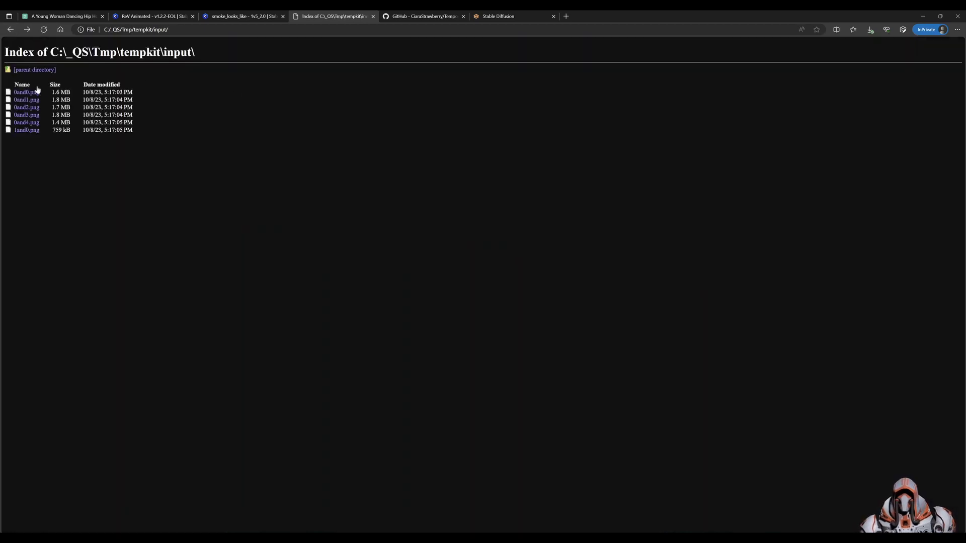
click(11, 31)
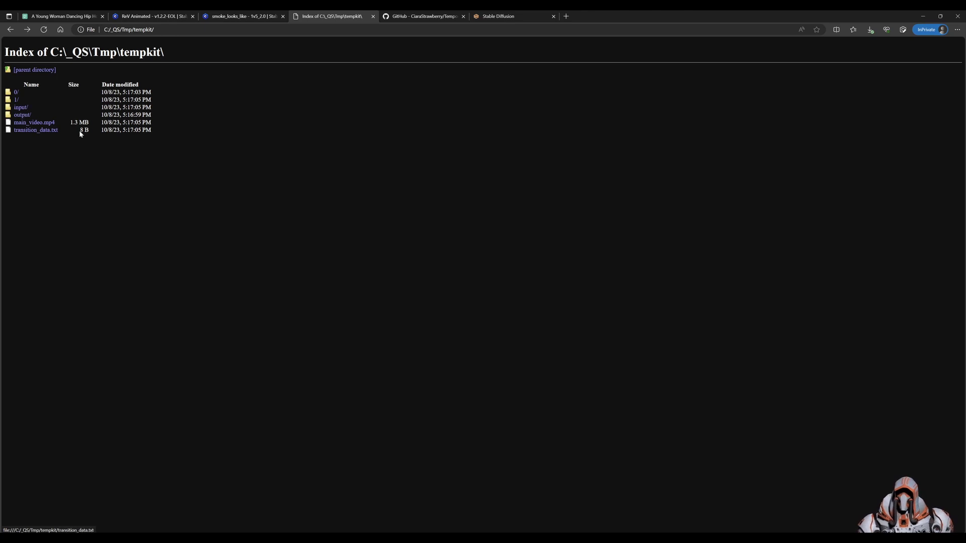
click(16, 93)
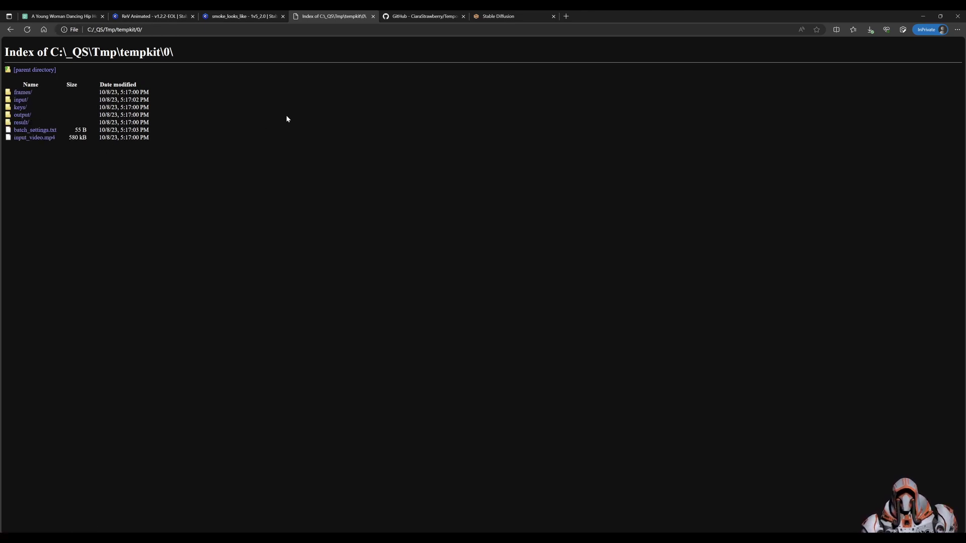
Step: Read the README's Step 6 on running img2img over keyframes, then return to the WebUI
click(407, 16)
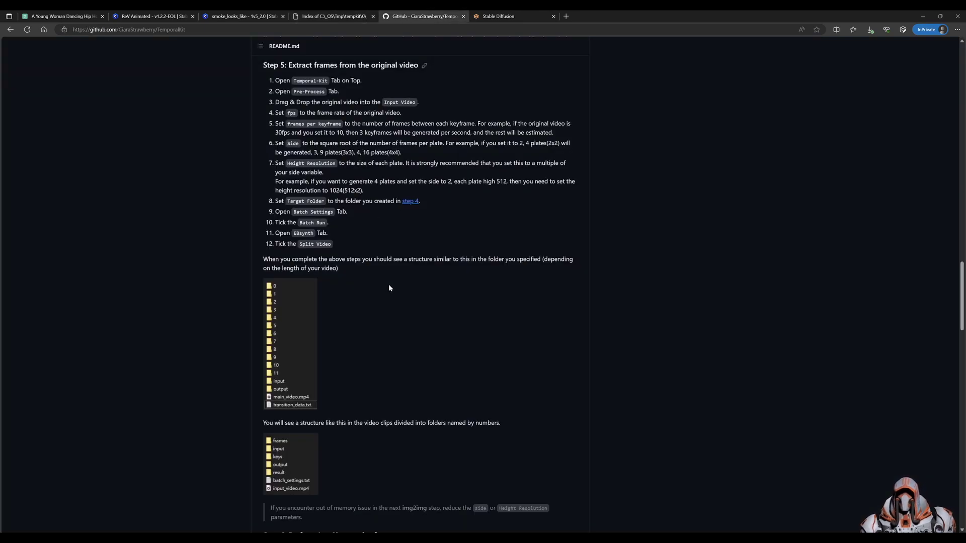
scroll(389, 288, down, 1)
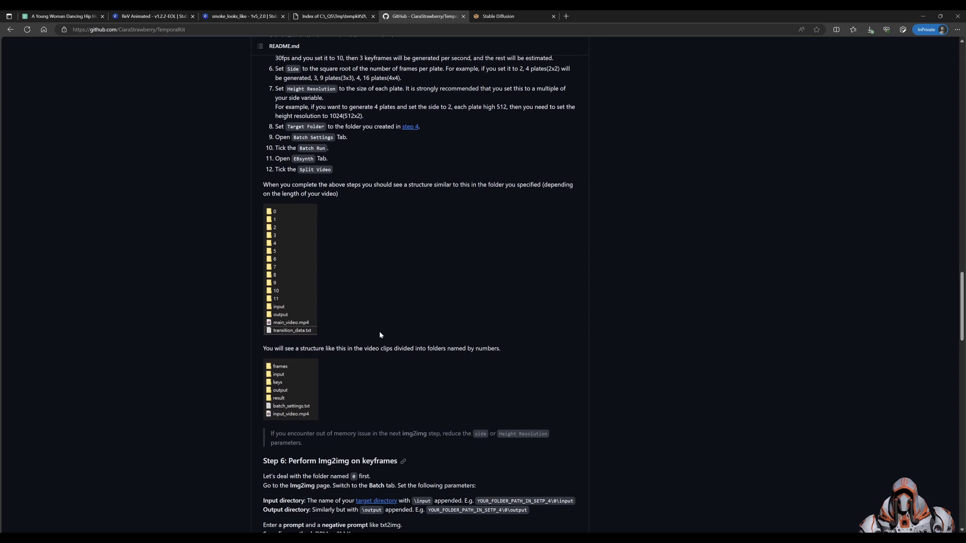
scroll(380, 335, down, 2)
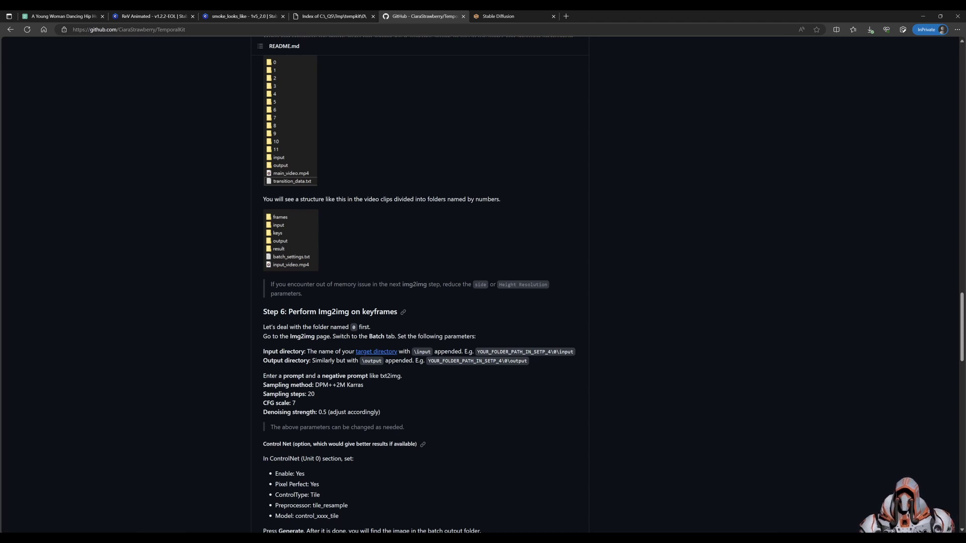
scroll(419, 296, down, 1)
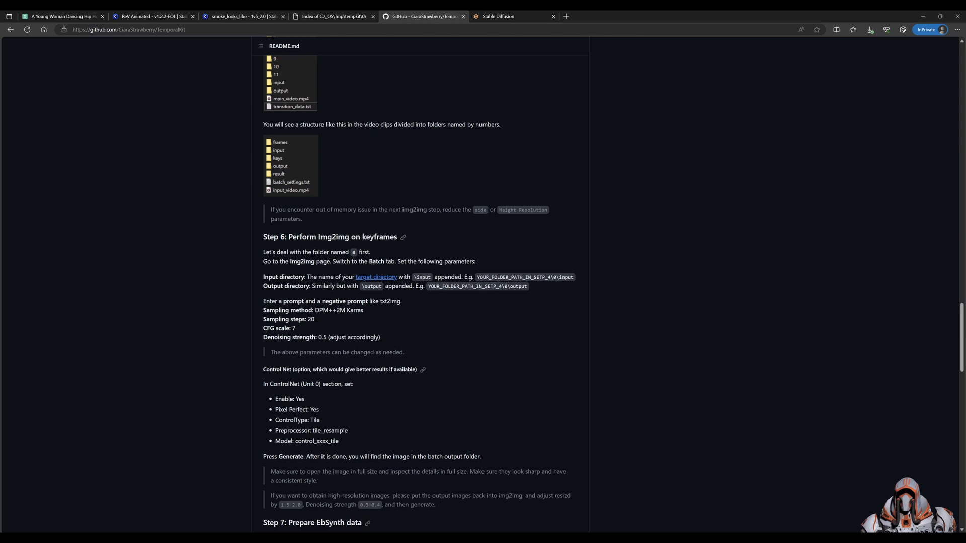
key(ctrl+Tab)
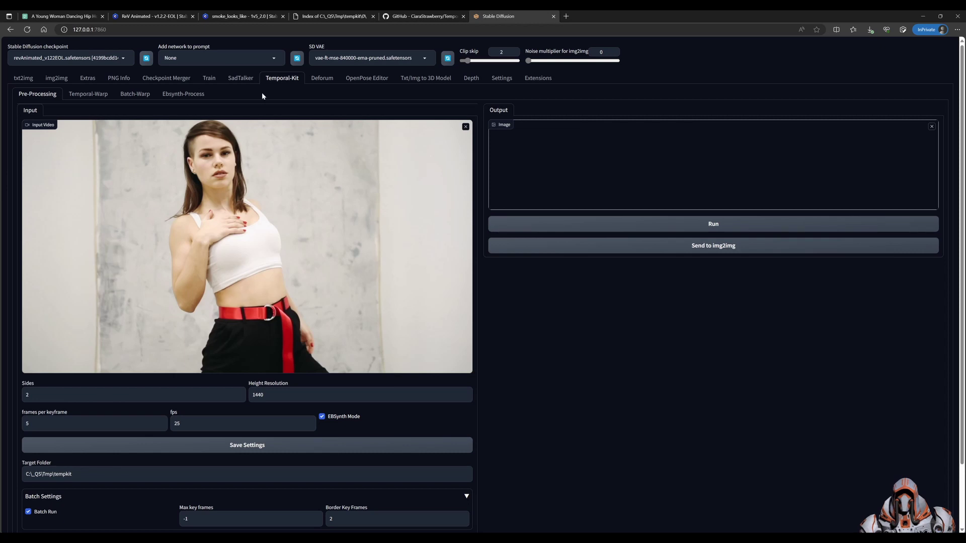
Step: Load the four-pose keyframe grid into img2img, then return to the tempkit\0 listing
click(56, 78)
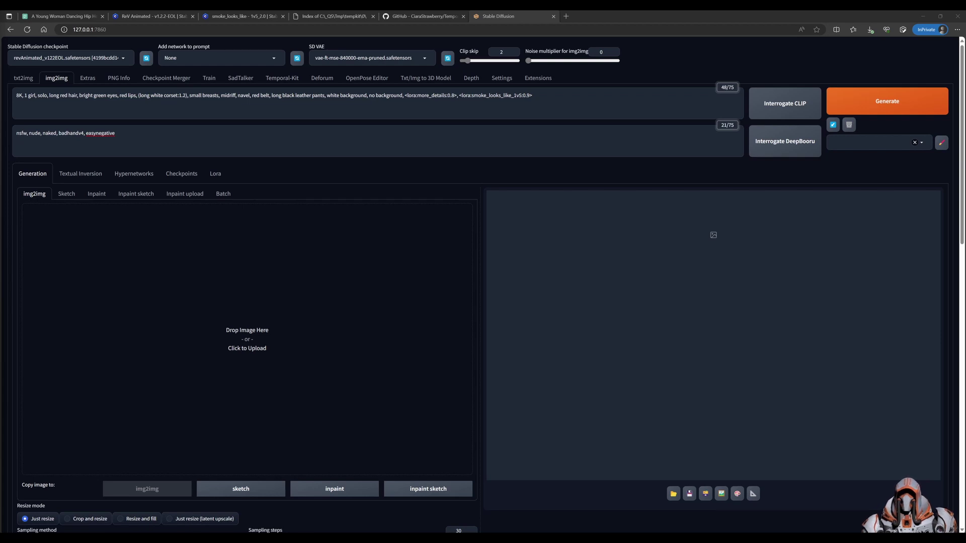
drag(275, 319, 278, 317)
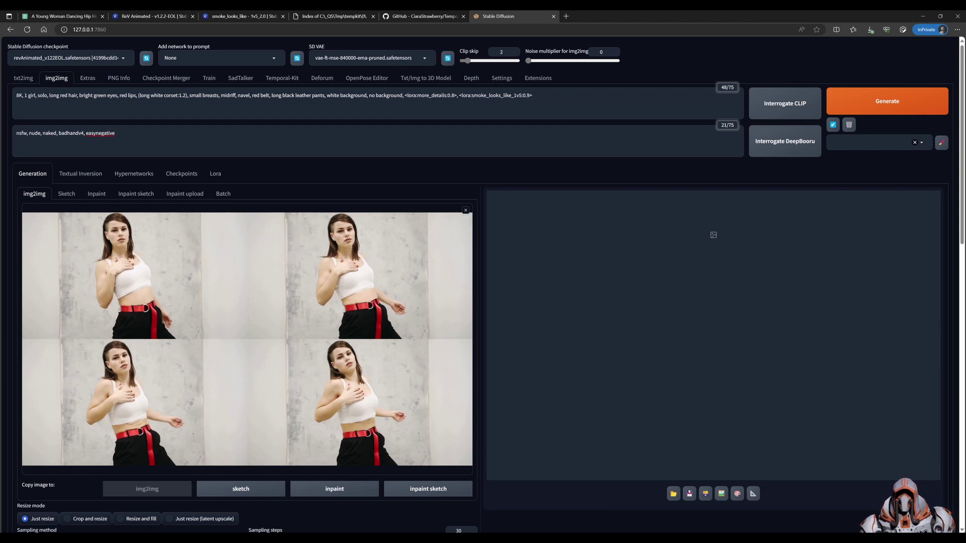
click(332, 18)
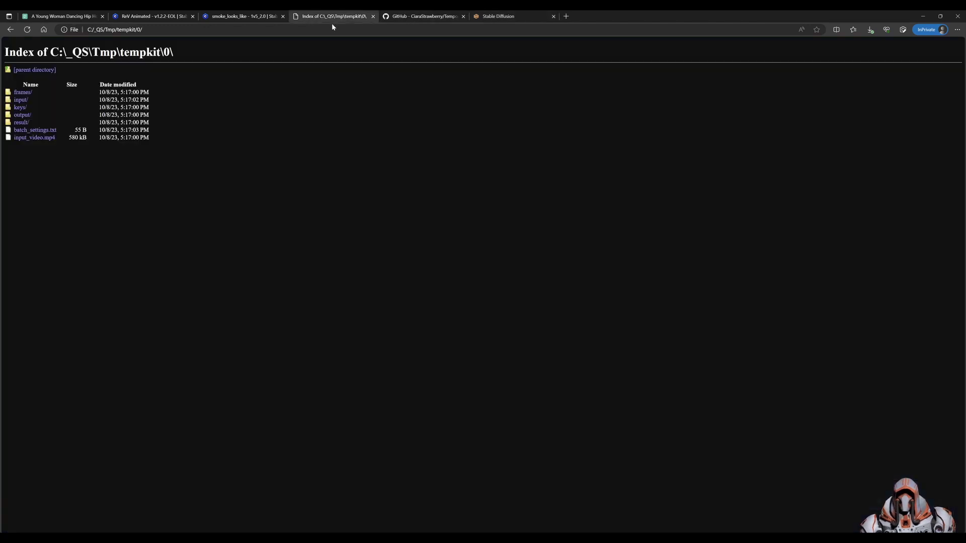
click(20, 100)
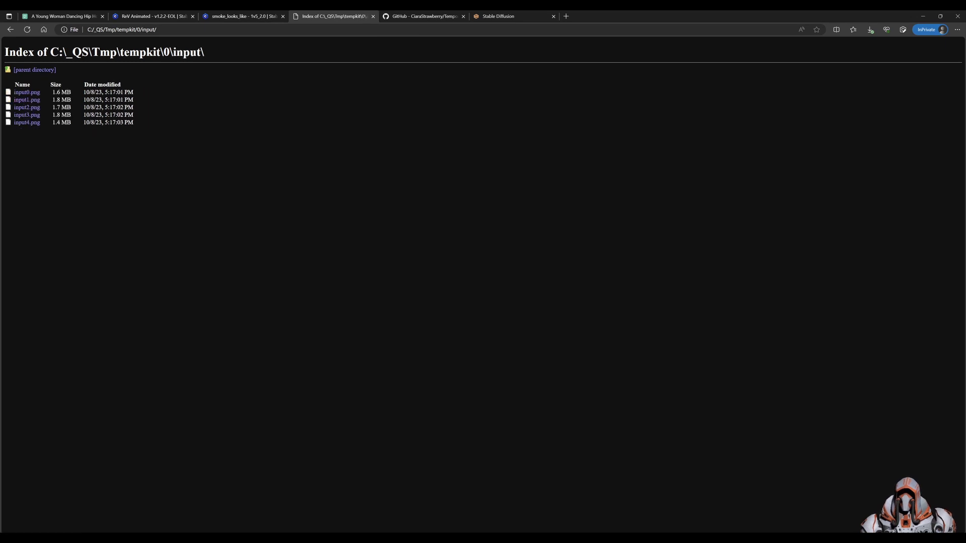
drag(173, 52, 220, 53)
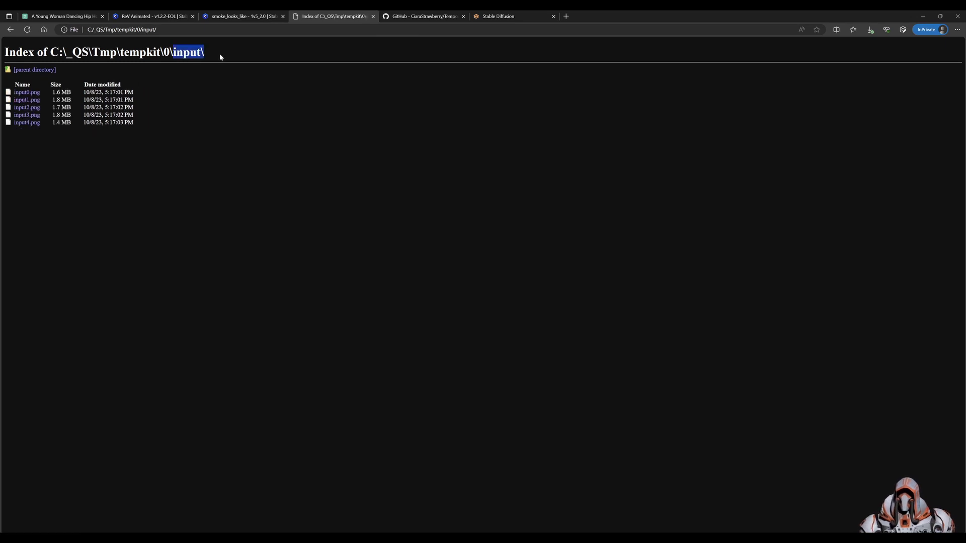
click(35, 92)
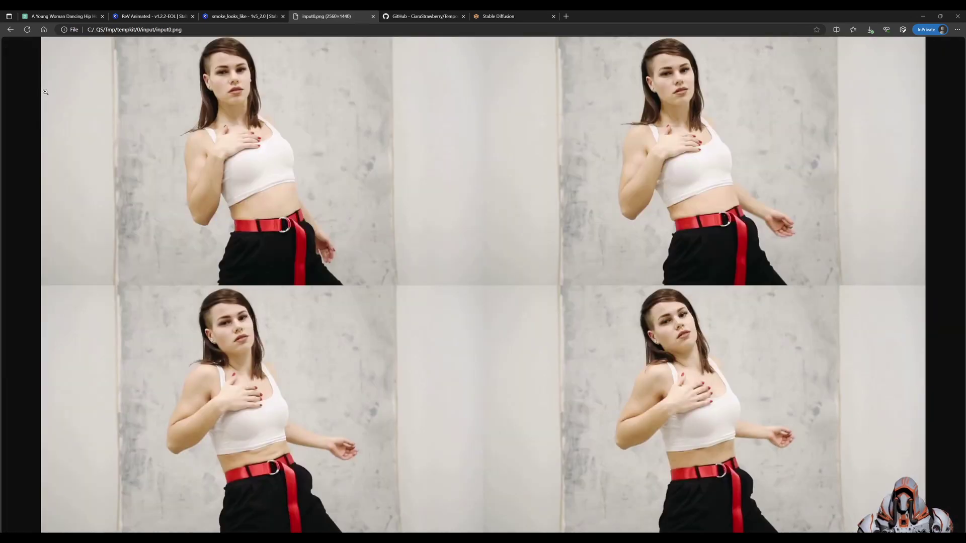
click(12, 32)
click(11, 31)
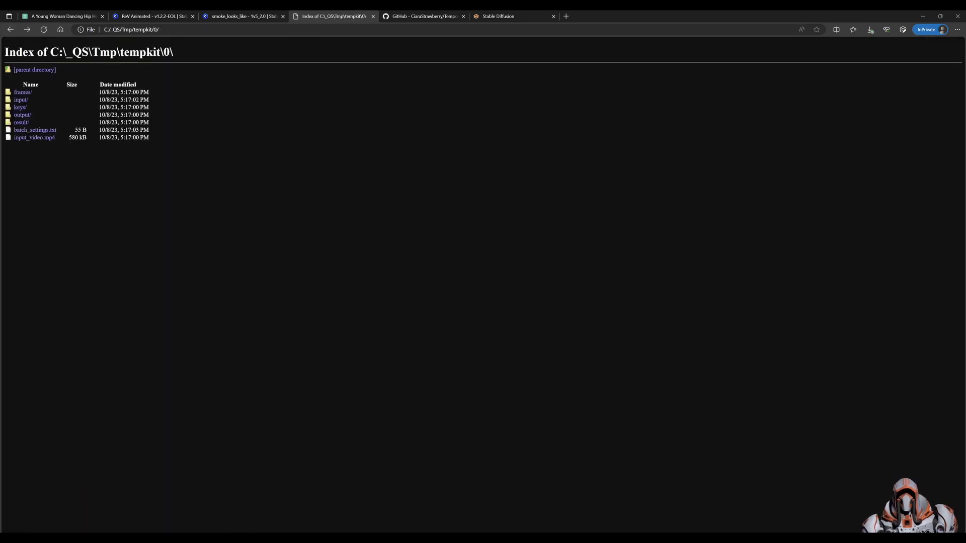
Step: Review the img2img prompts: long-red-haired girl with more_details and smoke_looks_like LoRAs, easynegative negatives
click(493, 16)
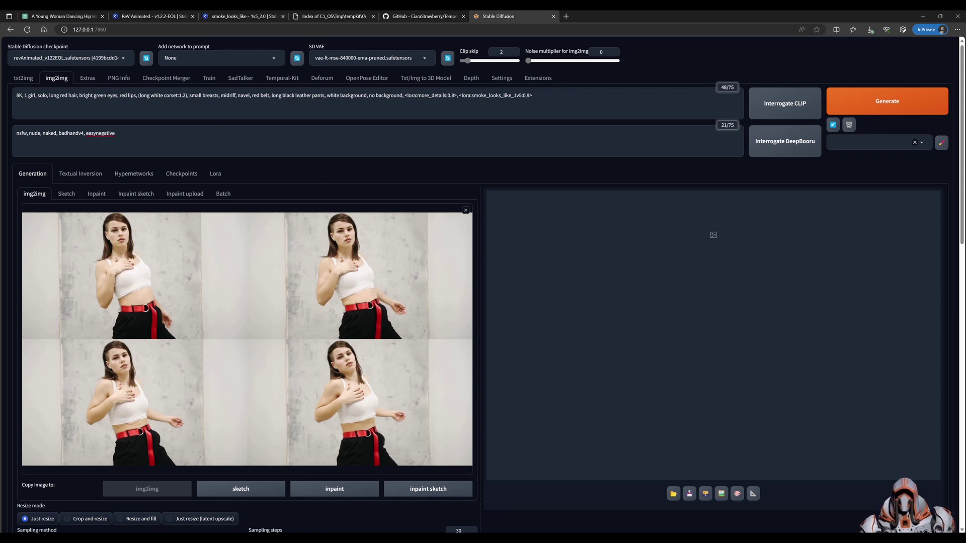
click(333, 95)
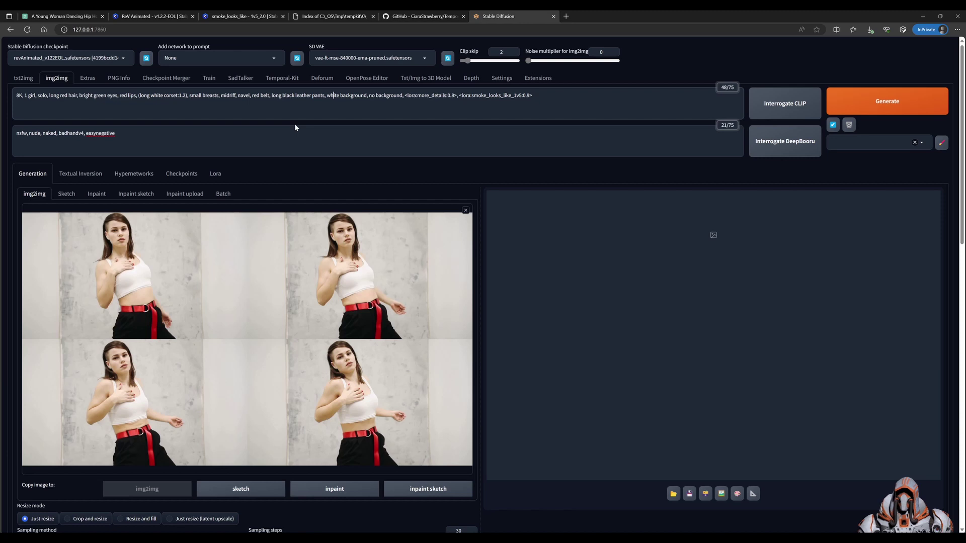
click(219, 133)
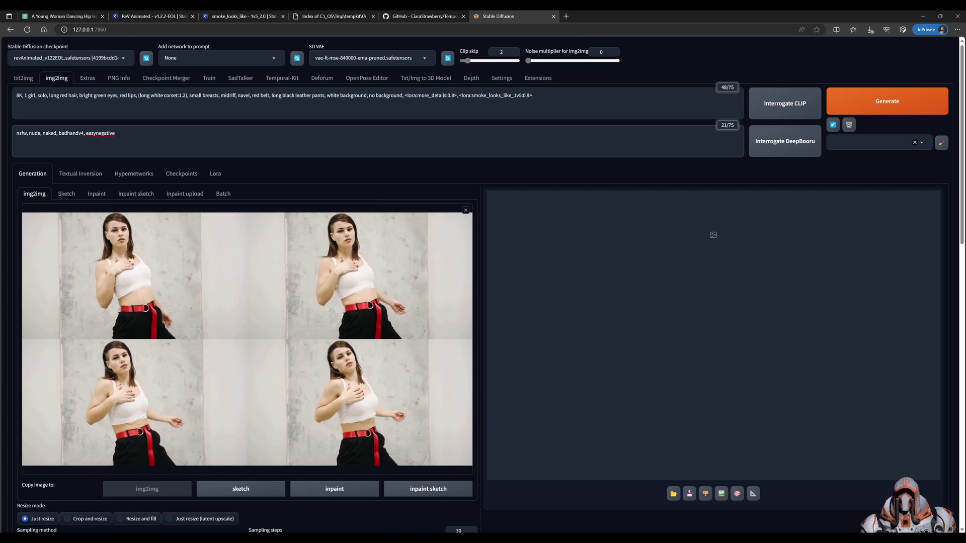
scroll(253, 322, down, 4)
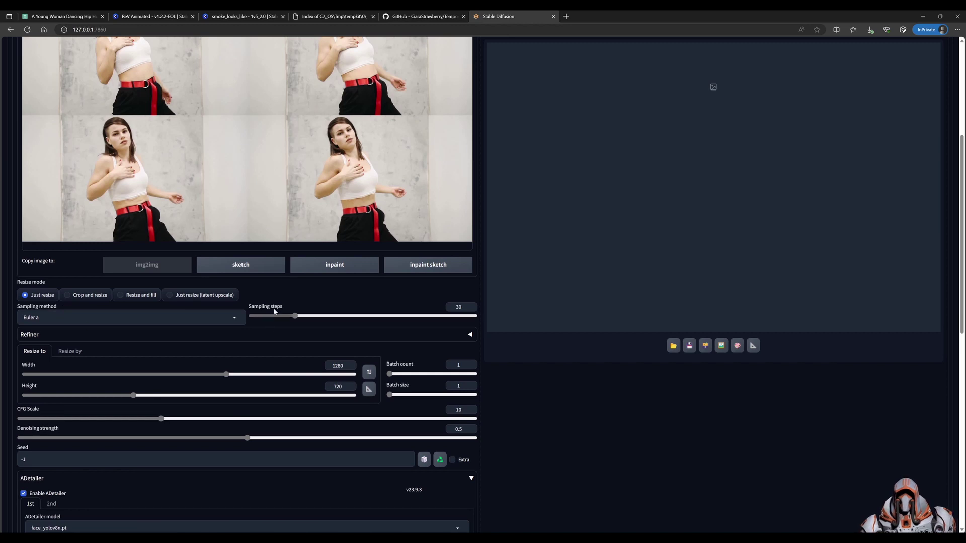
scroll(395, 340, down, 4)
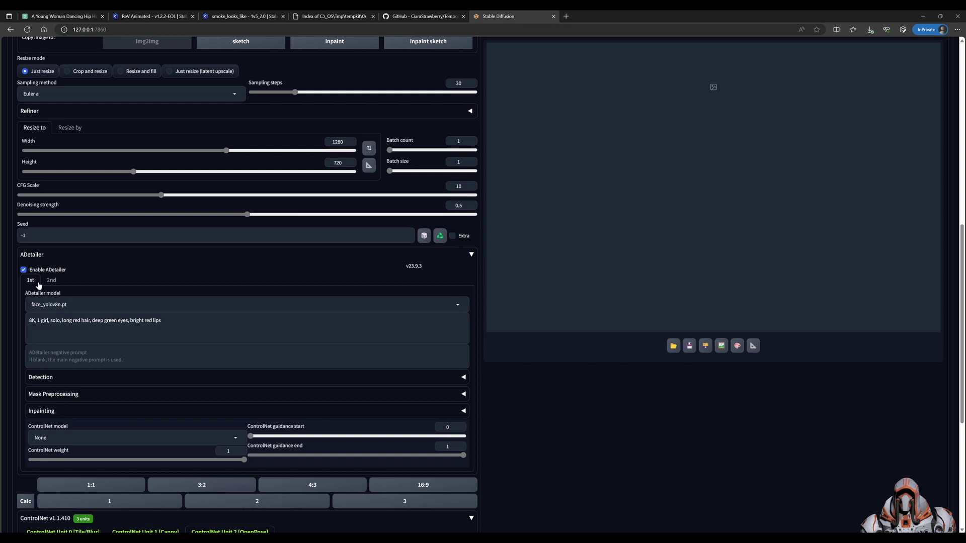
scroll(537, 364, down, 5)
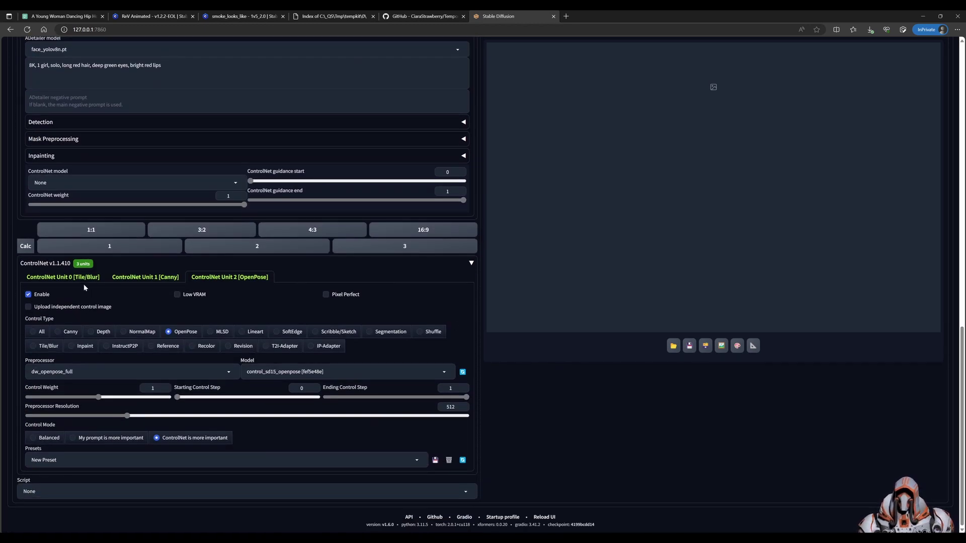
click(49, 279)
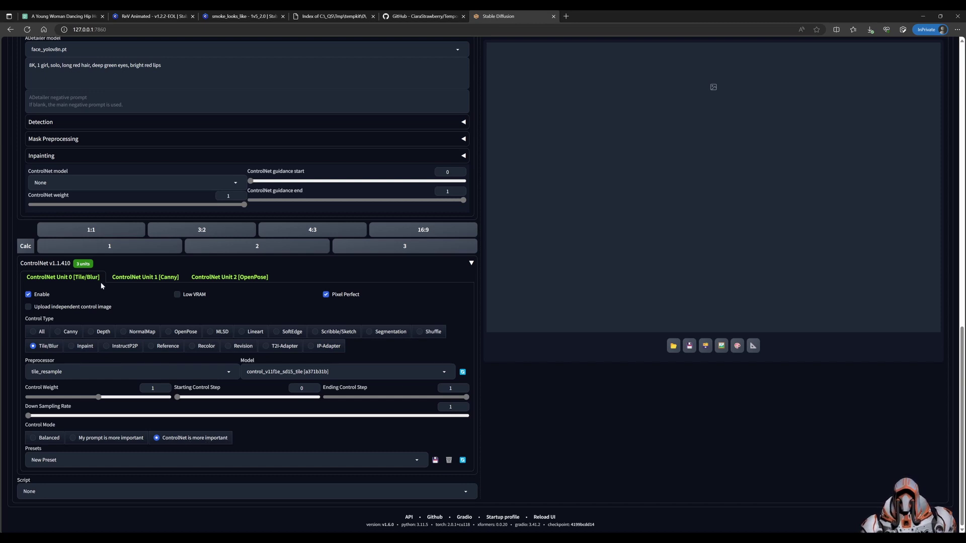
click(140, 278)
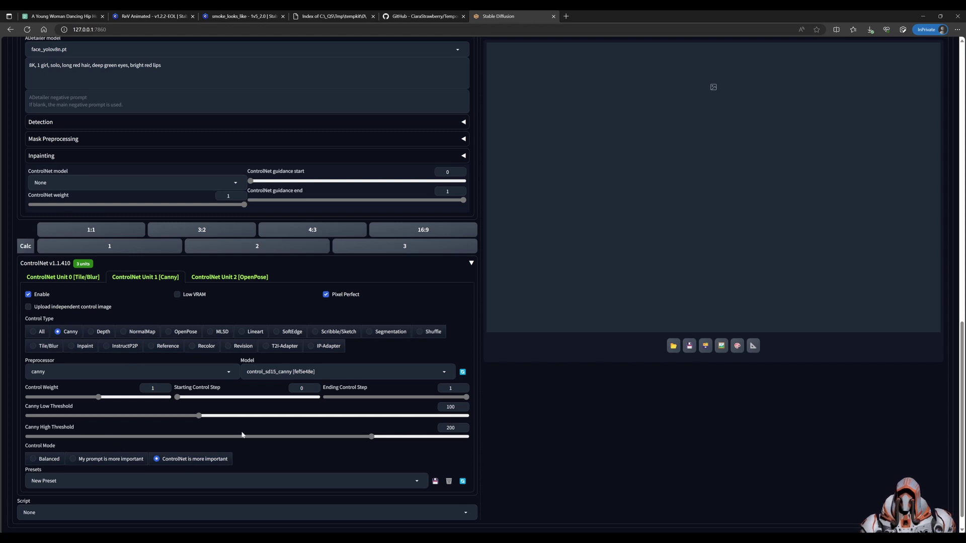
click(203, 278)
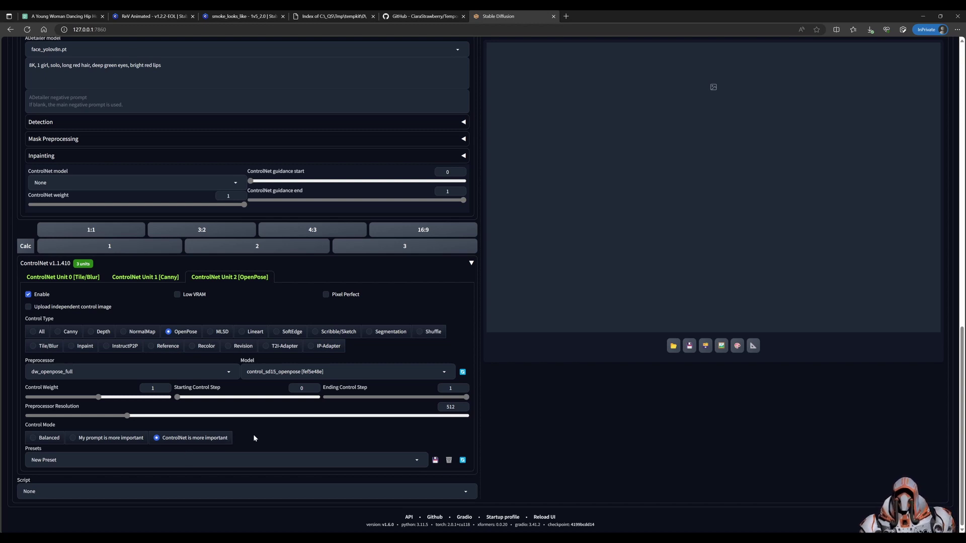
click(157, 278)
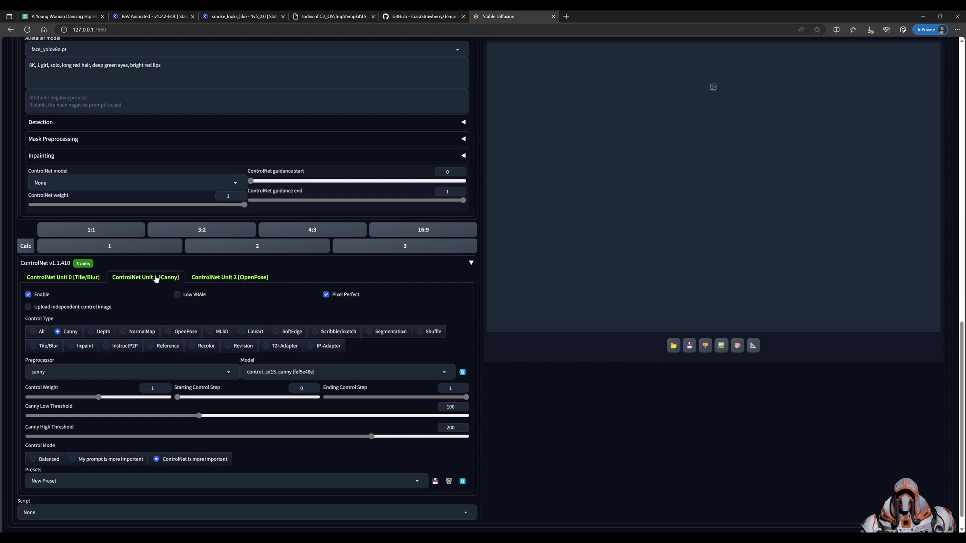
click(76, 278)
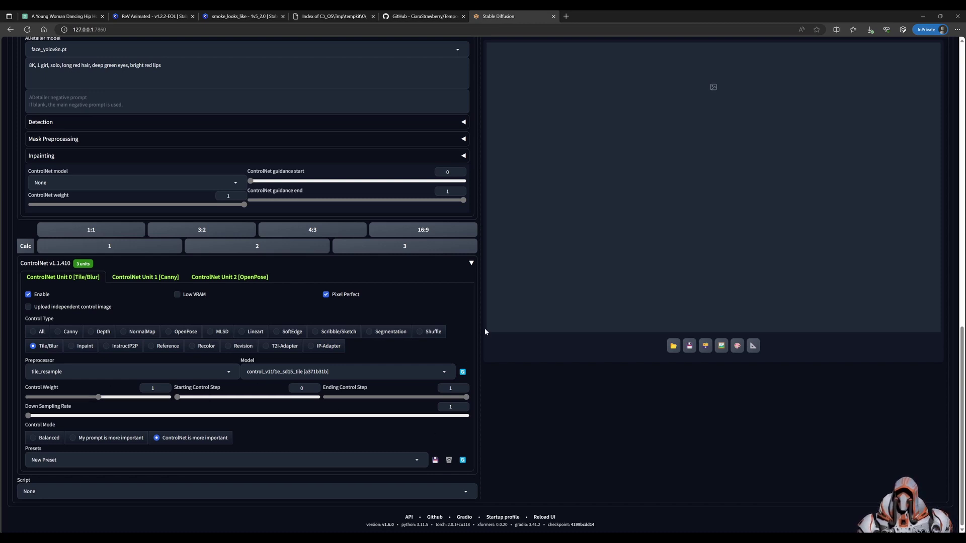
scroll(484, 327, up, 15)
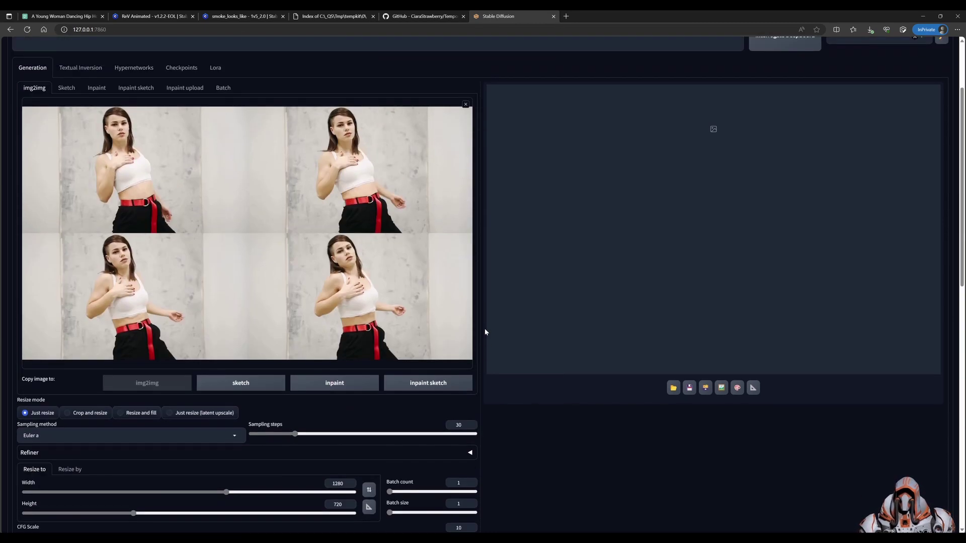
Step: Run img2img to produce the 1280×720 red-haired, white-corset four-pose grid
scroll(485, 330, up, 3)
click(860, 100)
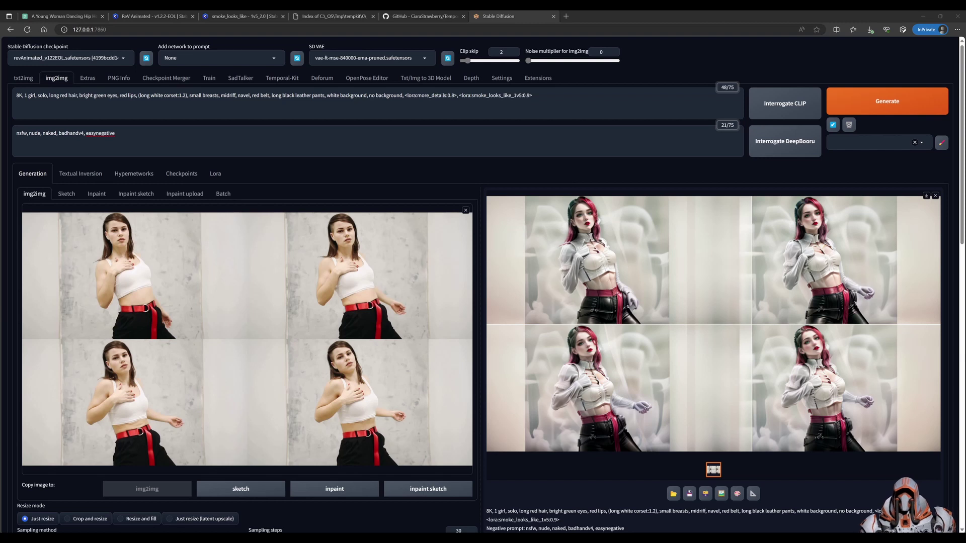
drag(458, 95, 533, 95)
click(532, 95)
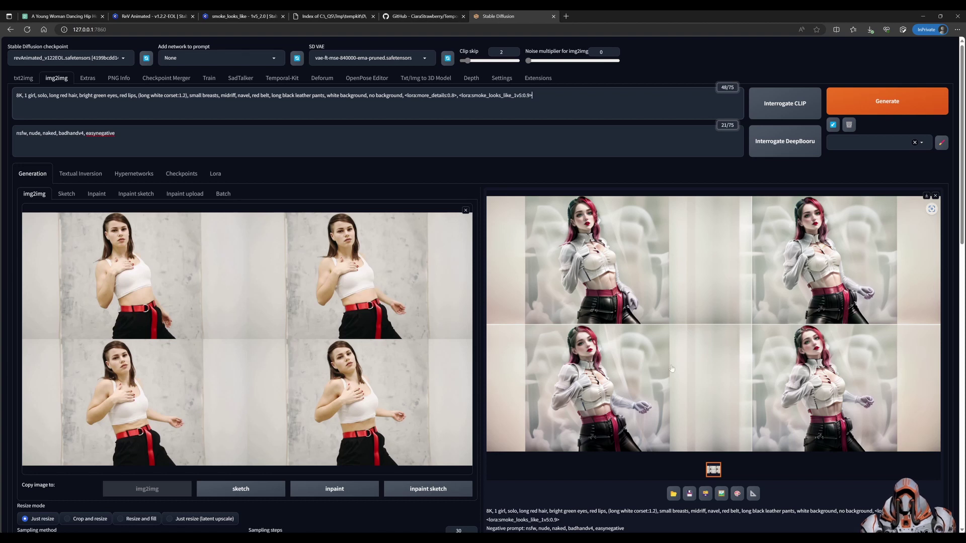
scroll(654, 391, down, 2)
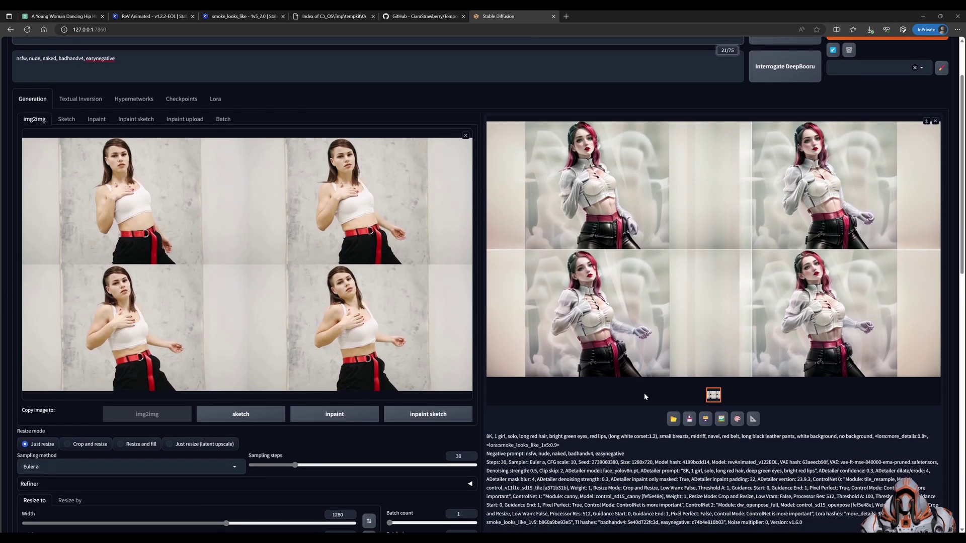
double_click(604, 461)
key(ctrl+c)
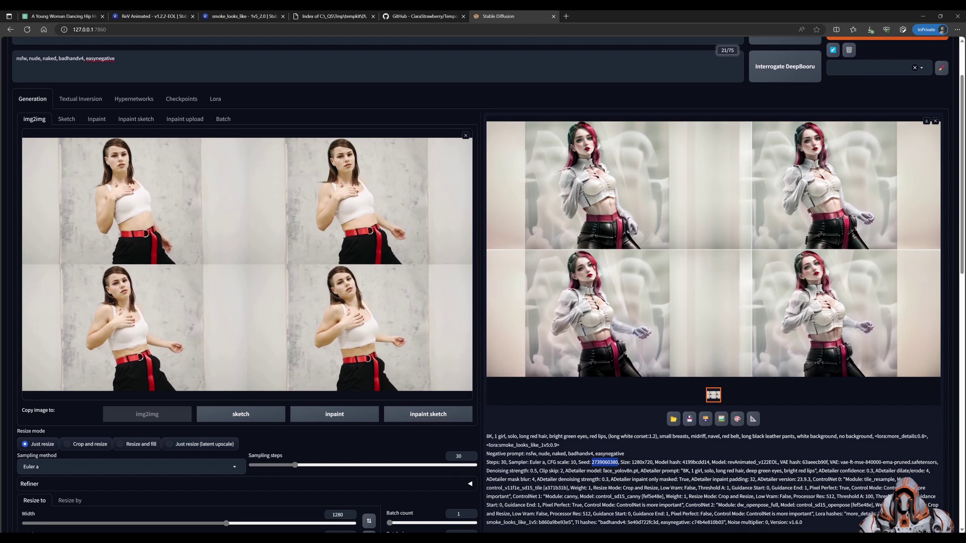
scroll(221, 458, down, 5)
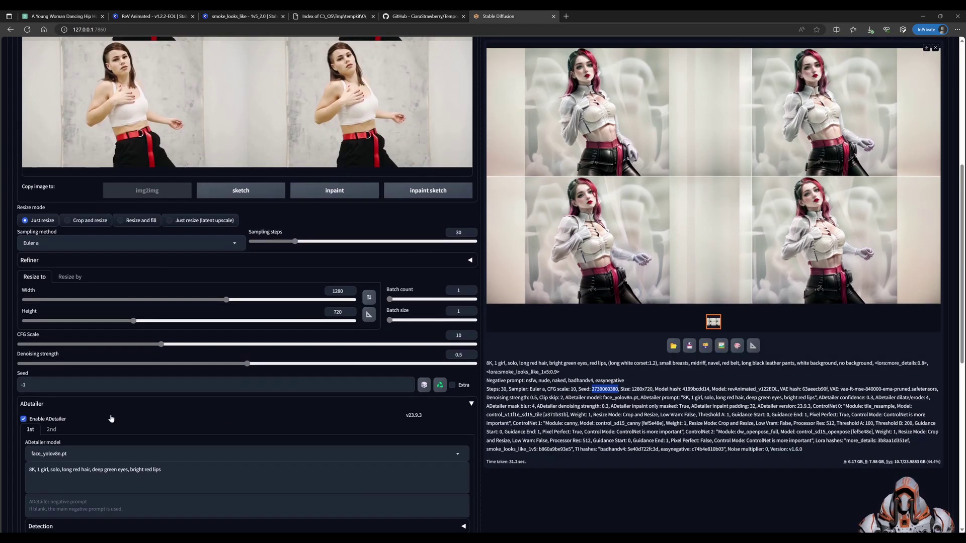
click(110, 385)
key(ctrl+a)
key(ctrl+v)
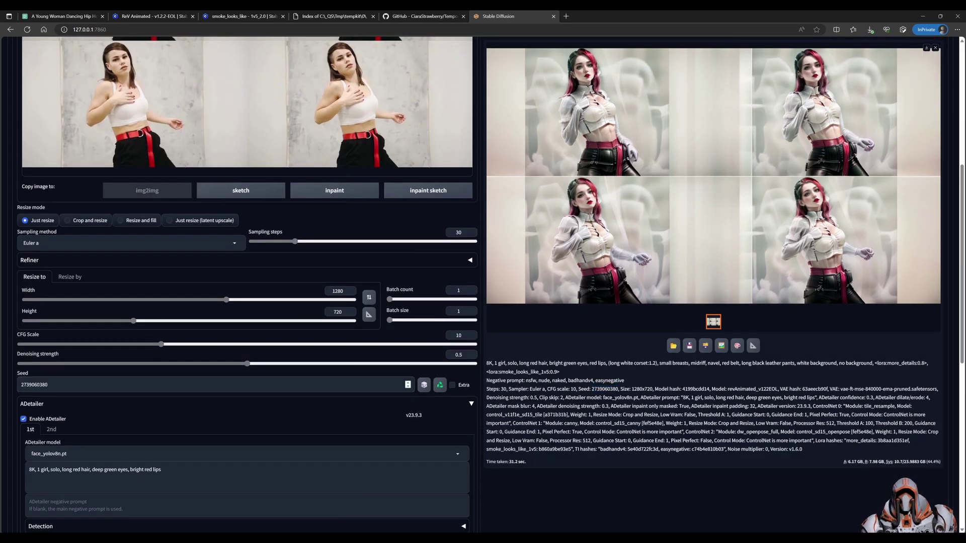
scroll(425, 211, up, 6)
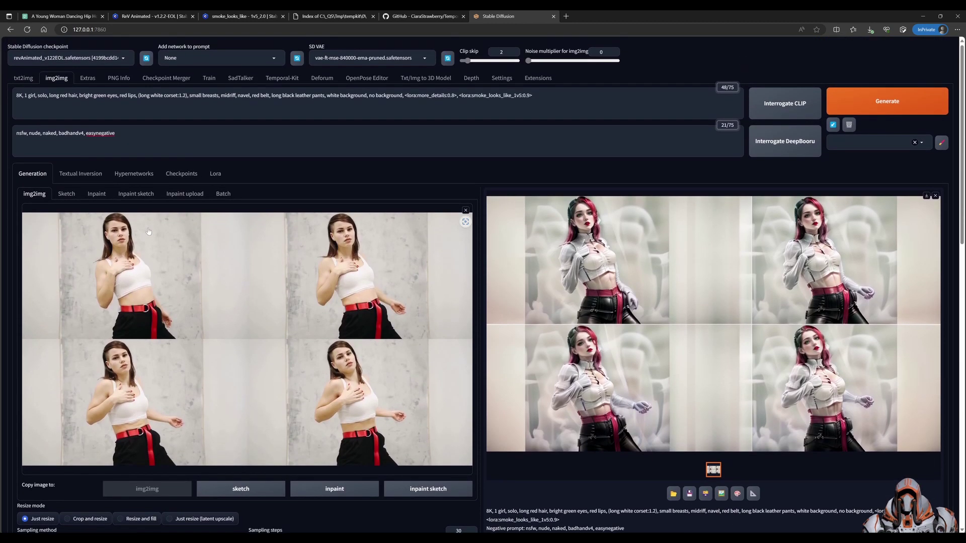
click(466, 210)
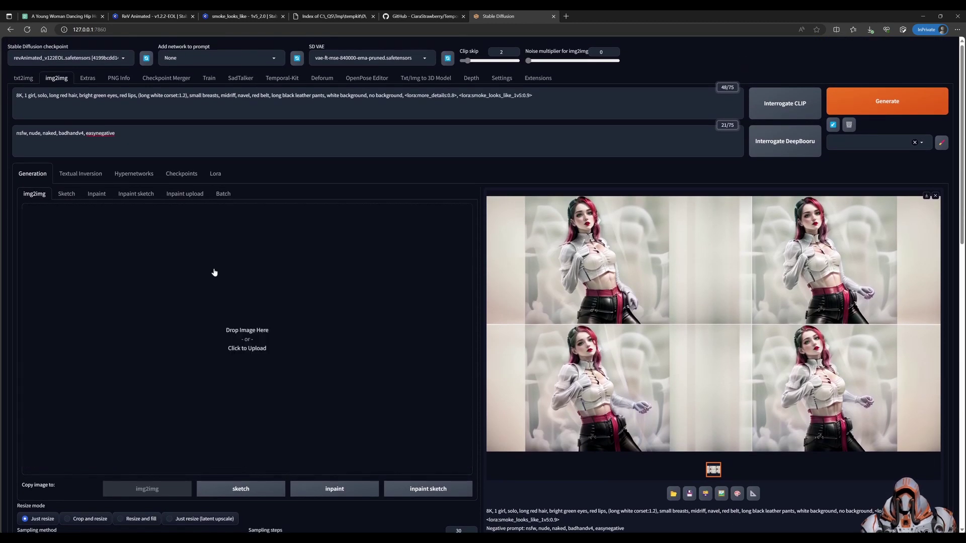
Step: Switch img2img to Batch and set the Input directory to C:/_QS/Tmp/tempkit/0/input
click(223, 194)
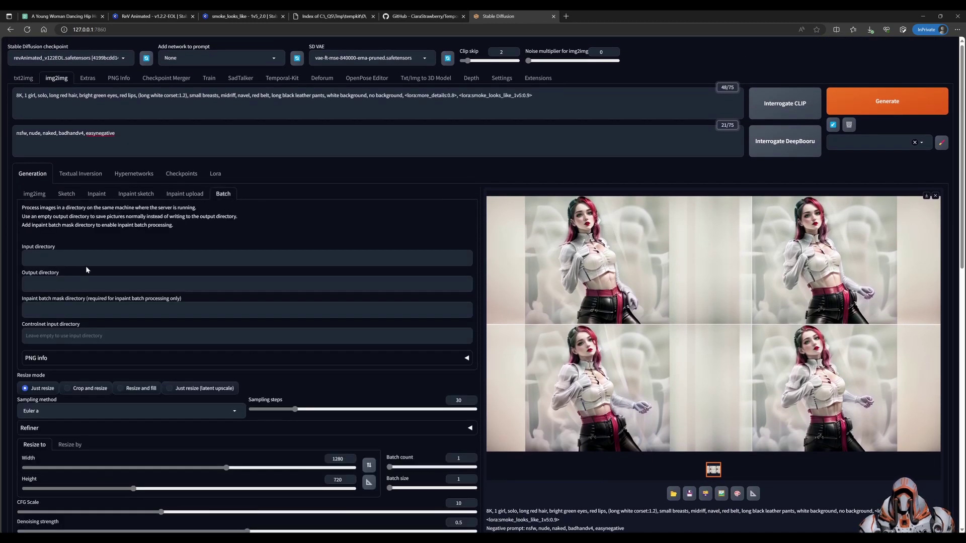
click(351, 18)
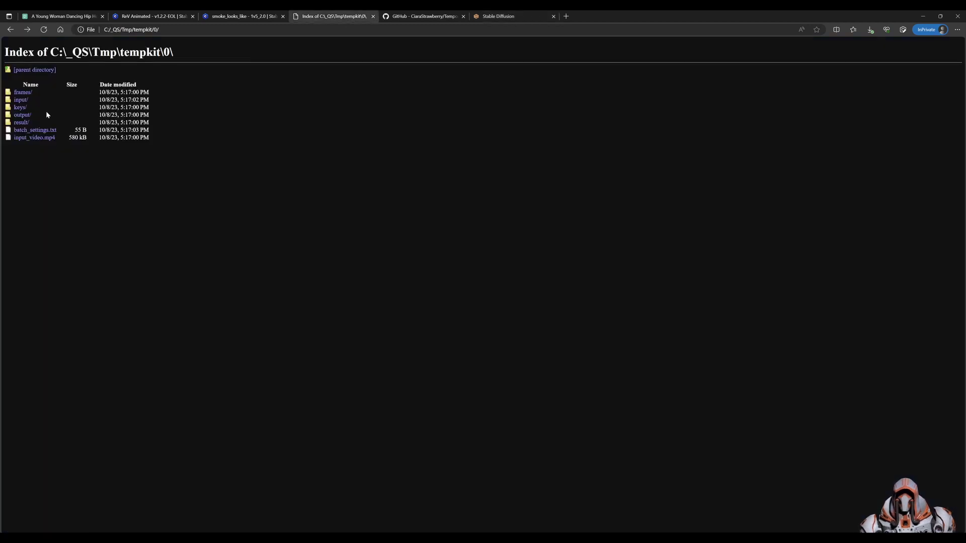
click(19, 100)
click(122, 29)
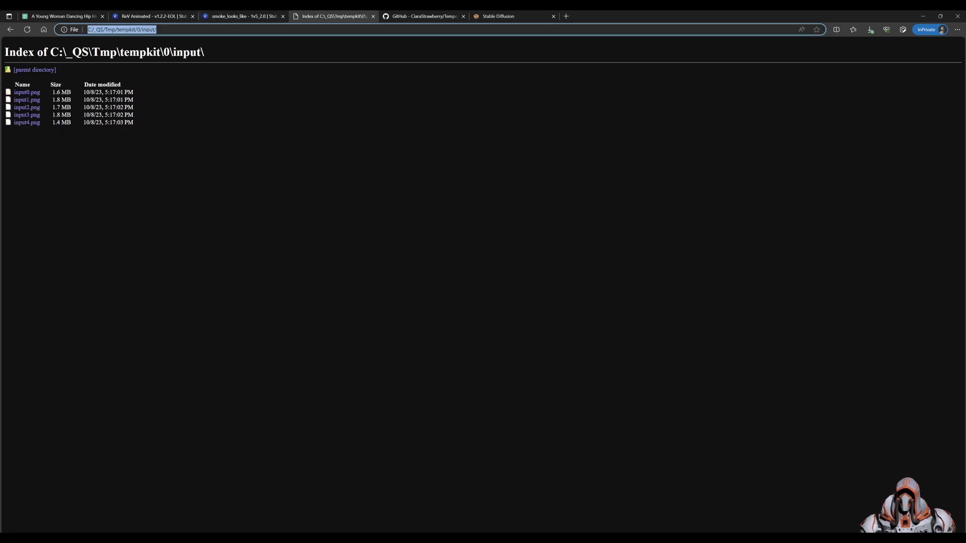
click(498, 16)
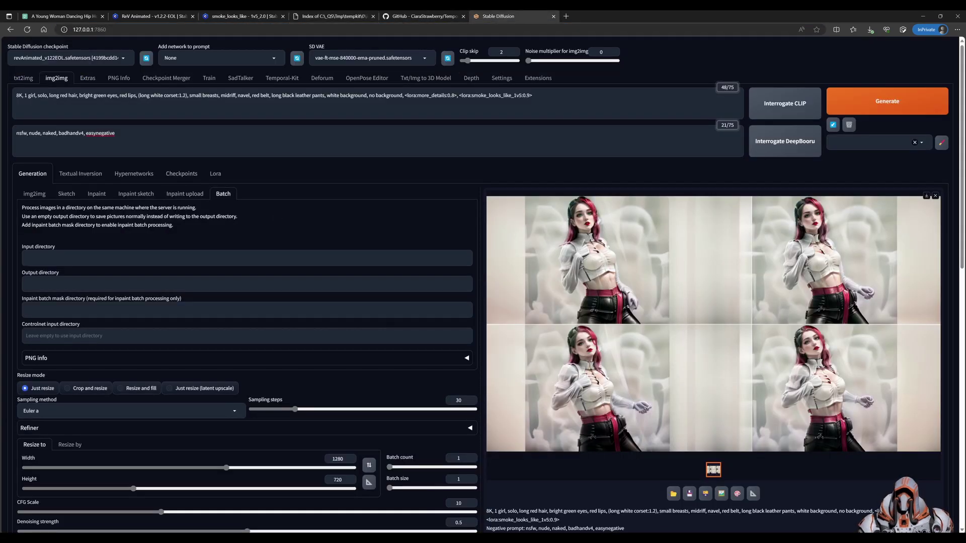
click(246, 258)
text(file:///C:/_QS/Tmp/tempkit/0/input/)
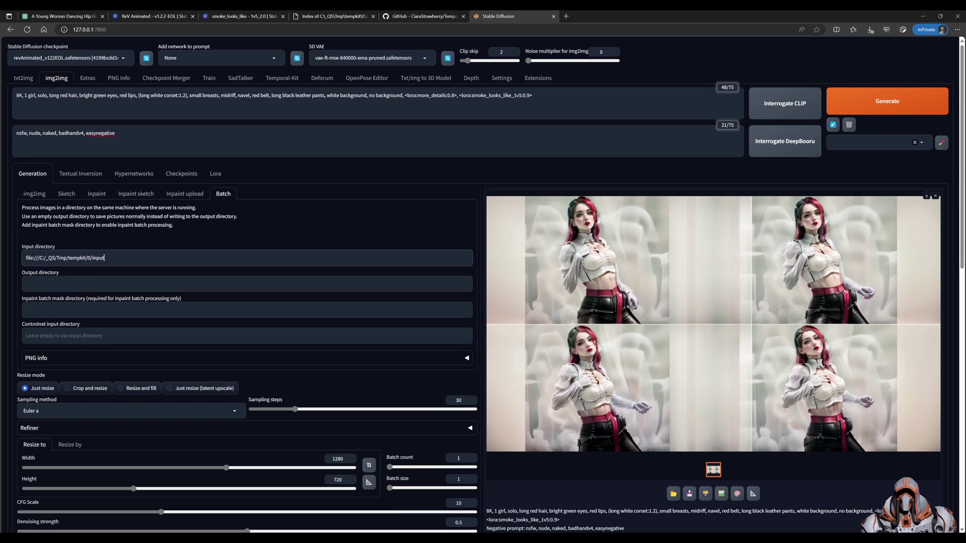
click(69, 275)
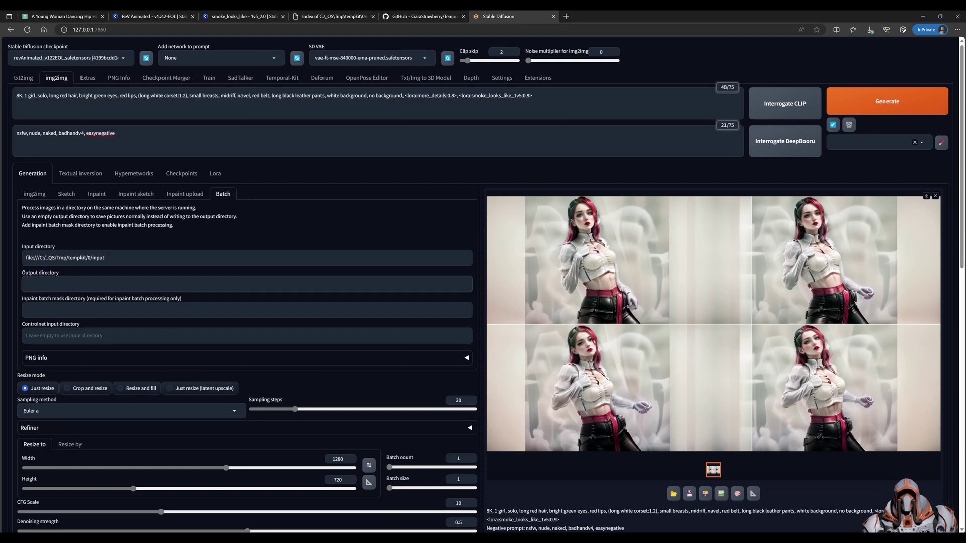
click(38, 258)
key(BackSpace)
key(BackSpace)
key(BackSpace)
key(BackSpace)
key(BackSpace)
key(BackSpace)
key(BackSpace)
key(BackSpace)
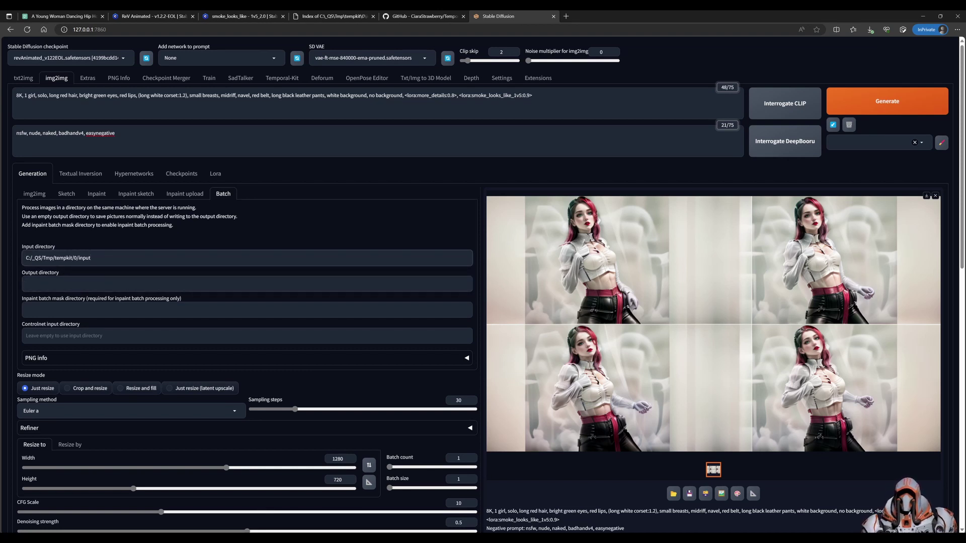
Step: Set the batch Output directory to C:/_QS/Tmp/tempkit/0/output
click(69, 284)
text(file:///C:/_QS/Tmp/tempkit/0/input/)
drag(31, 284, 36, 284)
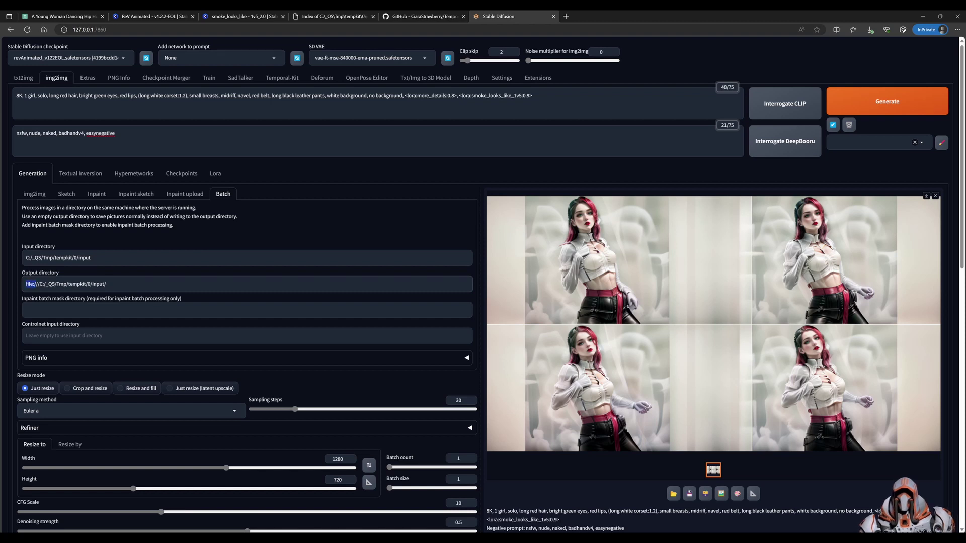
key(BackSpace)
key(End)
key(BackSpace)
key(BackSpace)
key(BackSpace)
key(BackSpace)
key(BackSpace)
key(BackSpace)
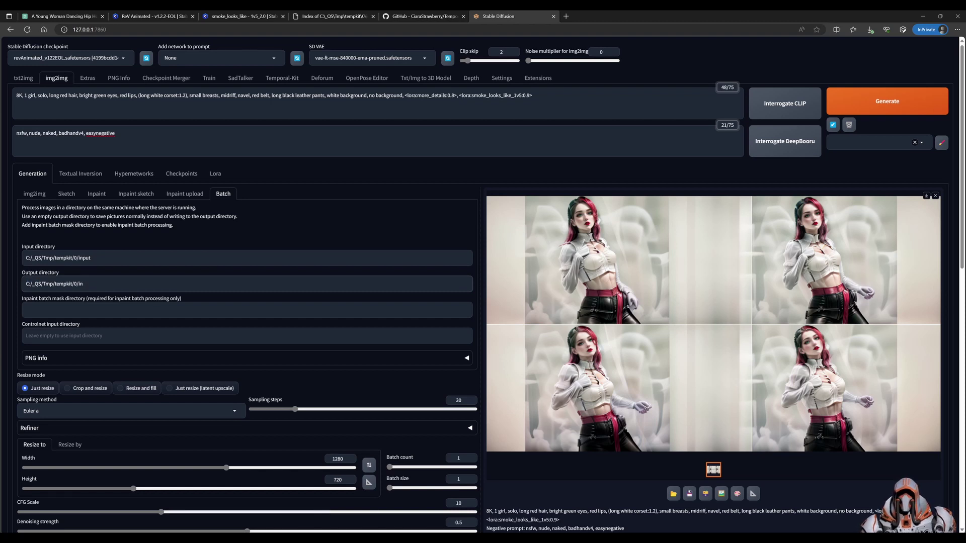
text(outp)
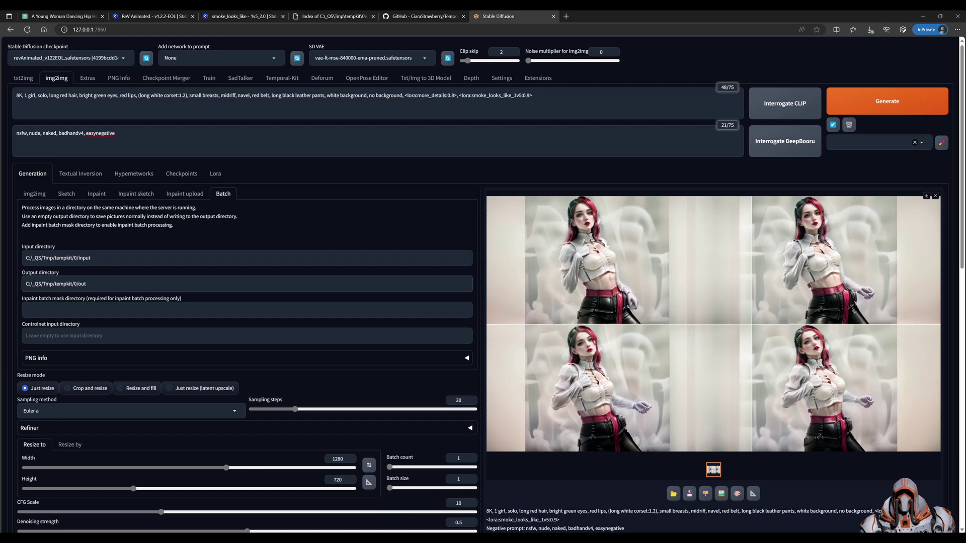
text(ut)
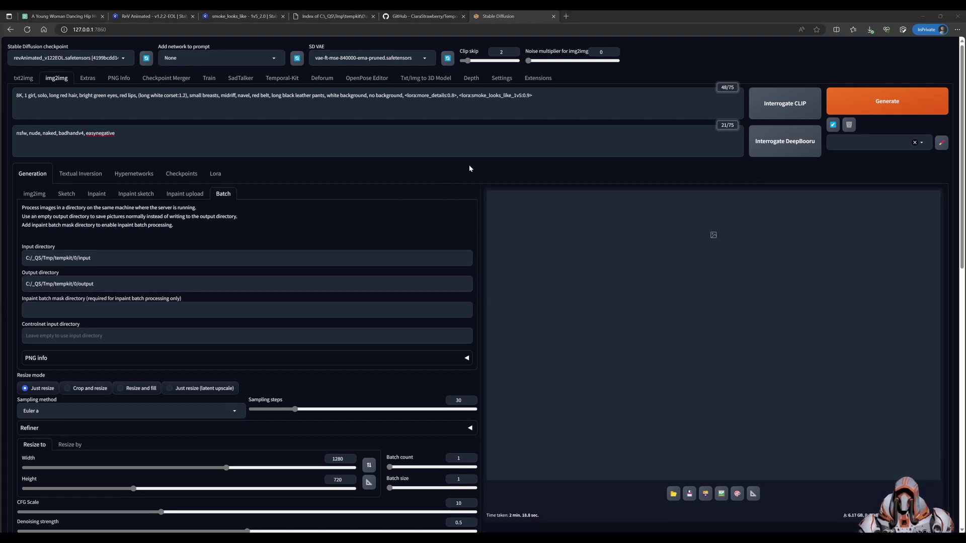
Step: Review the stylized grids 00001-input1, 00002-input2 and 00004-input4 in folder 0's output
click(344, 18)
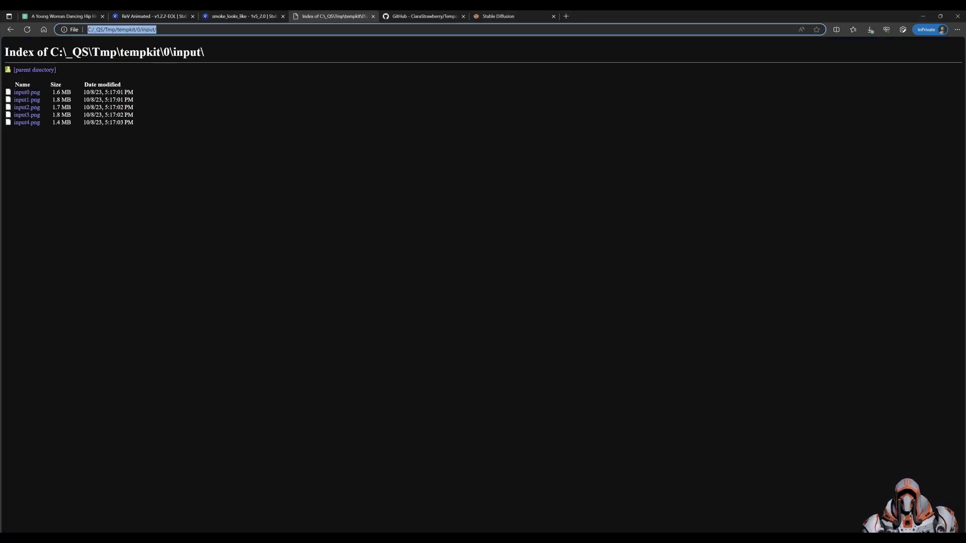
click(10, 29)
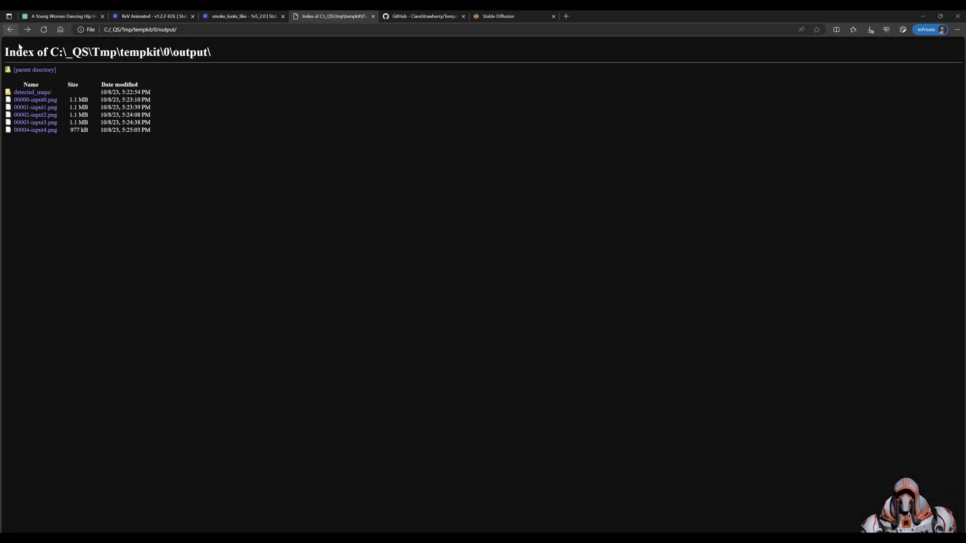
click(37, 108)
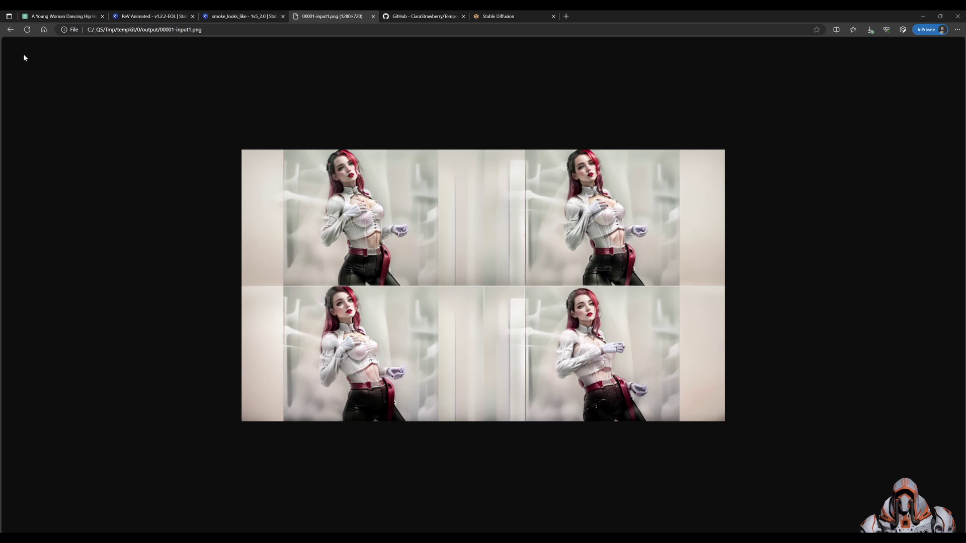
click(11, 30)
click(37, 115)
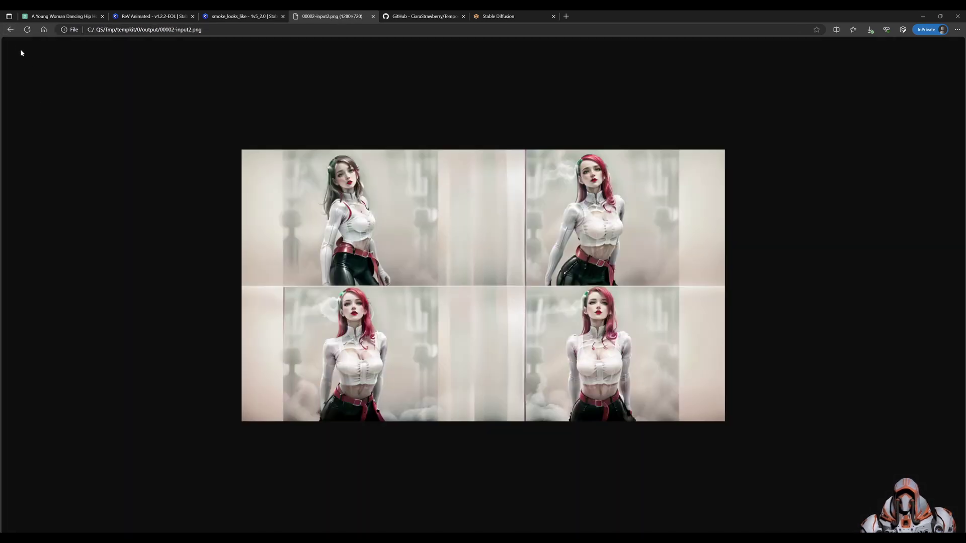
click(10, 30)
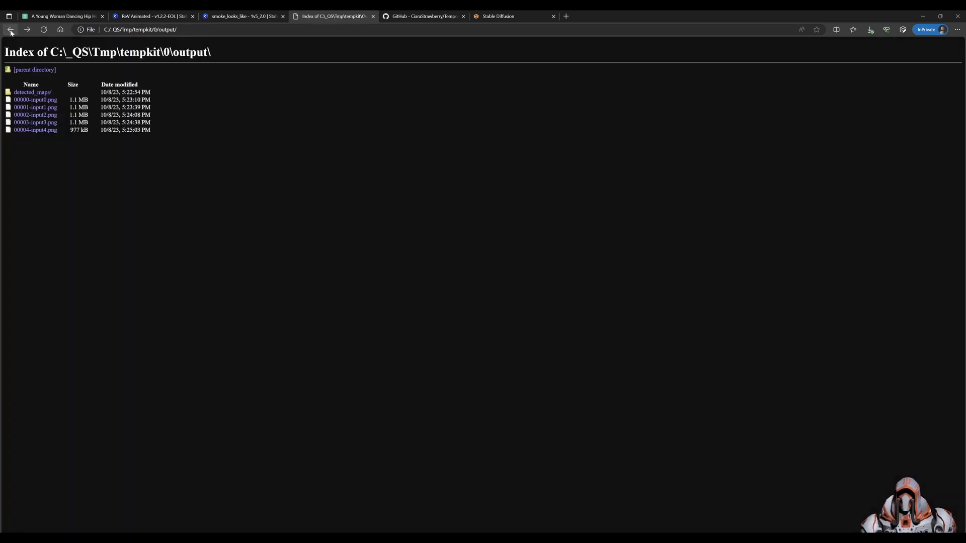
click(38, 131)
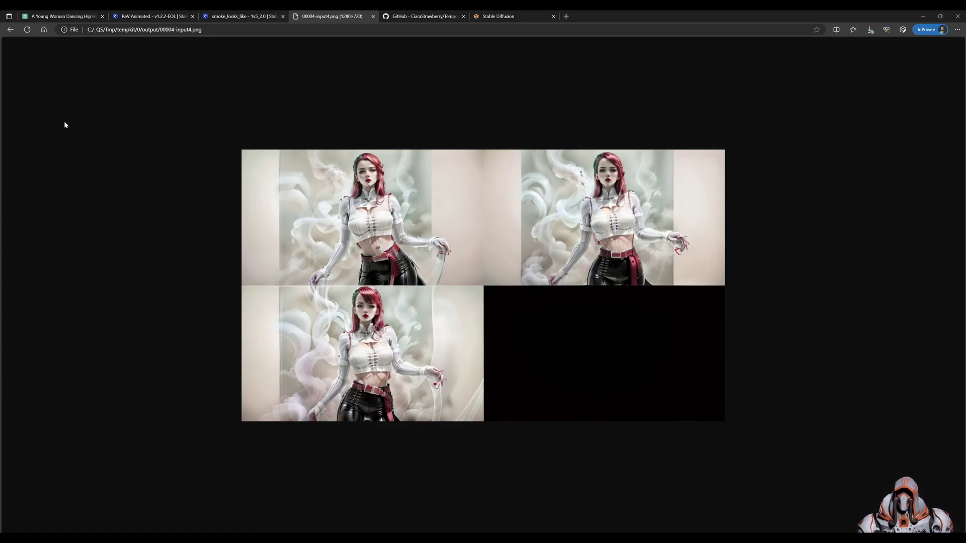
click(12, 30)
Step: Navigate up to tempkit and open the folder 1 listing
click(10, 31)
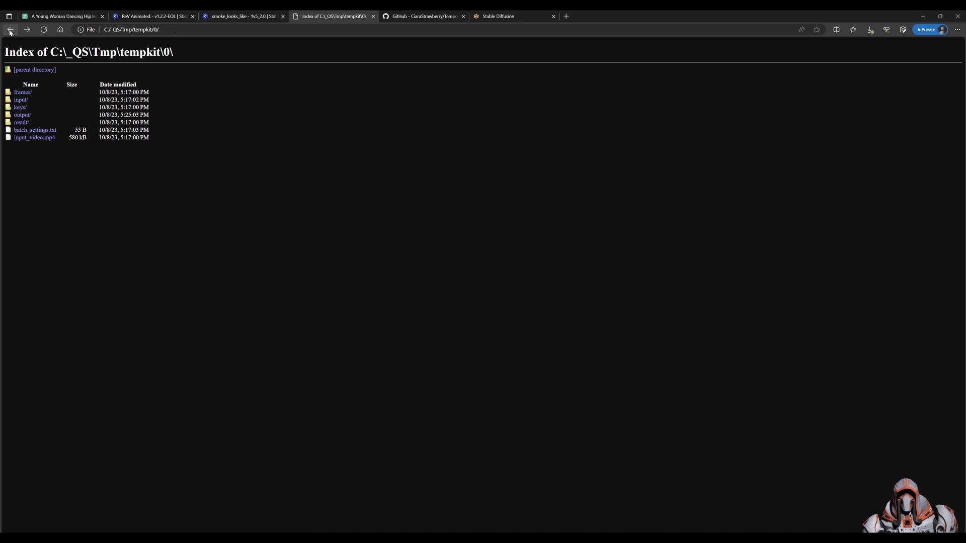
click(11, 31)
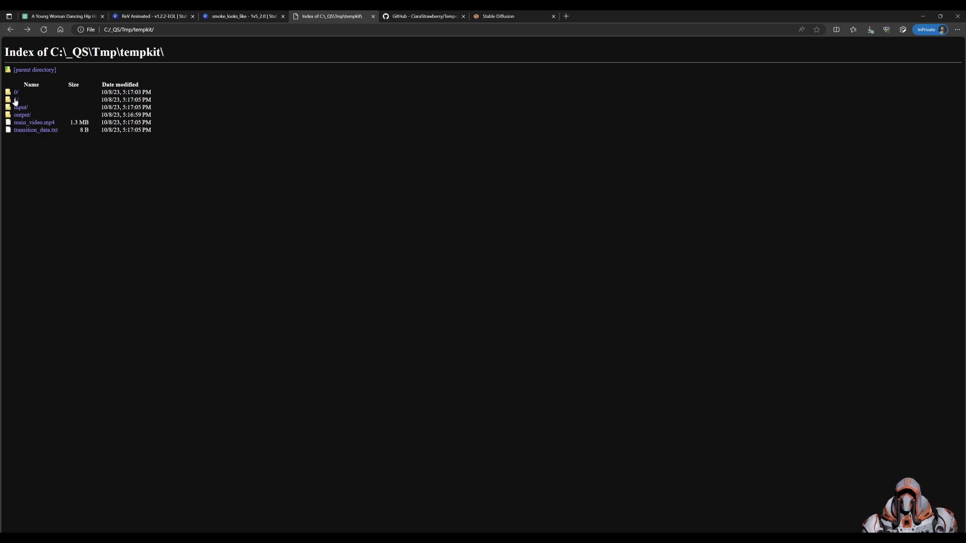
click(15, 100)
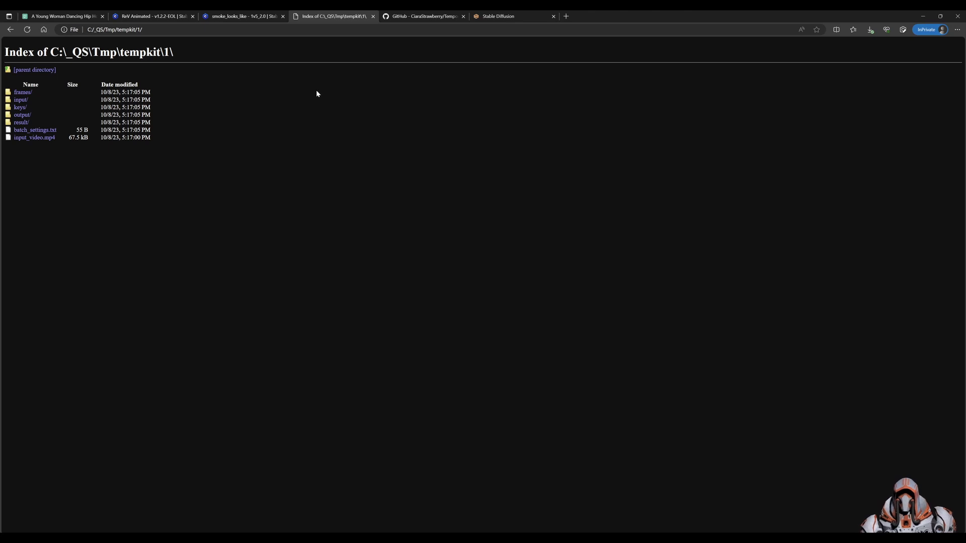
Step: Point the batch input and output directories at tempkit/1 and run the batch
click(491, 17)
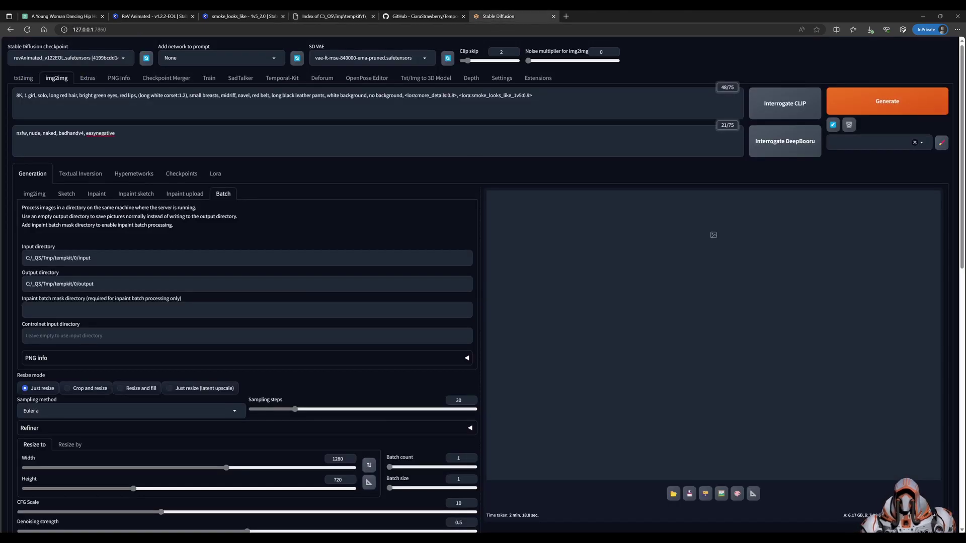
click(74, 258)
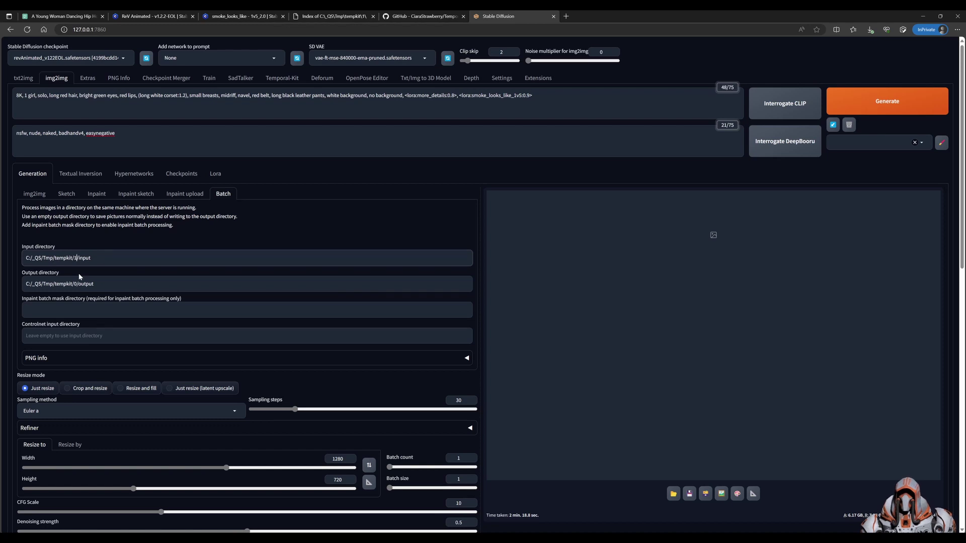
text(1)
click(76, 283)
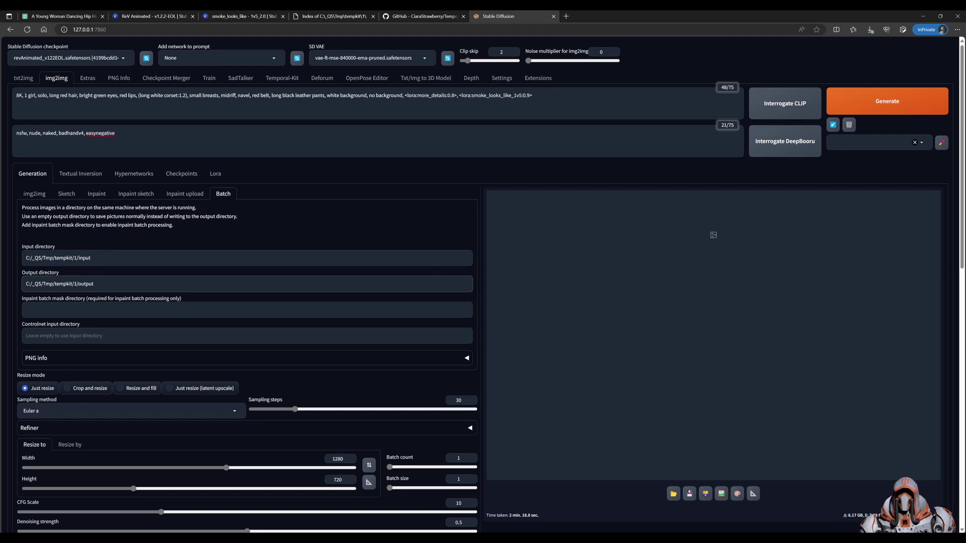
click(76, 258)
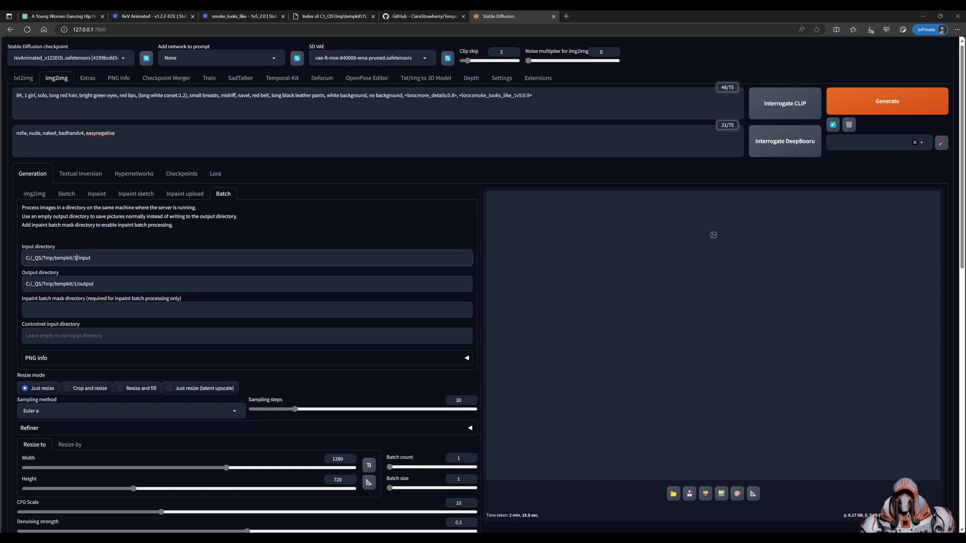
click(86, 284)
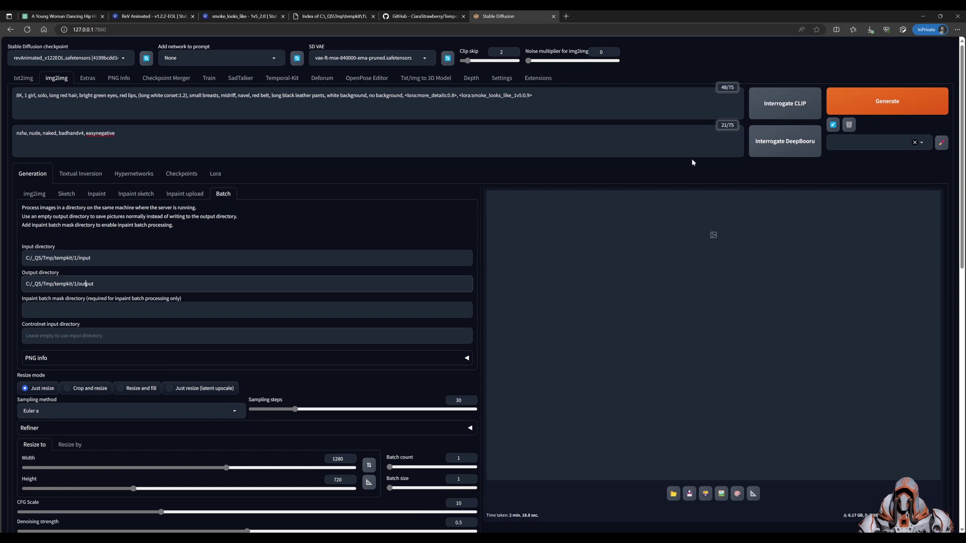
click(863, 101)
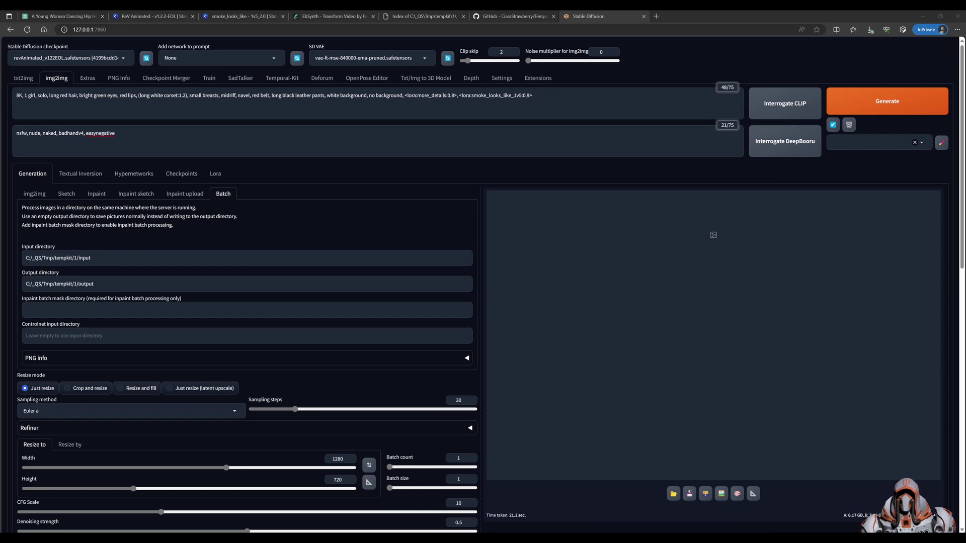
Step: Confirm 00000-input0.png was written to tempkit\1\output
click(425, 17)
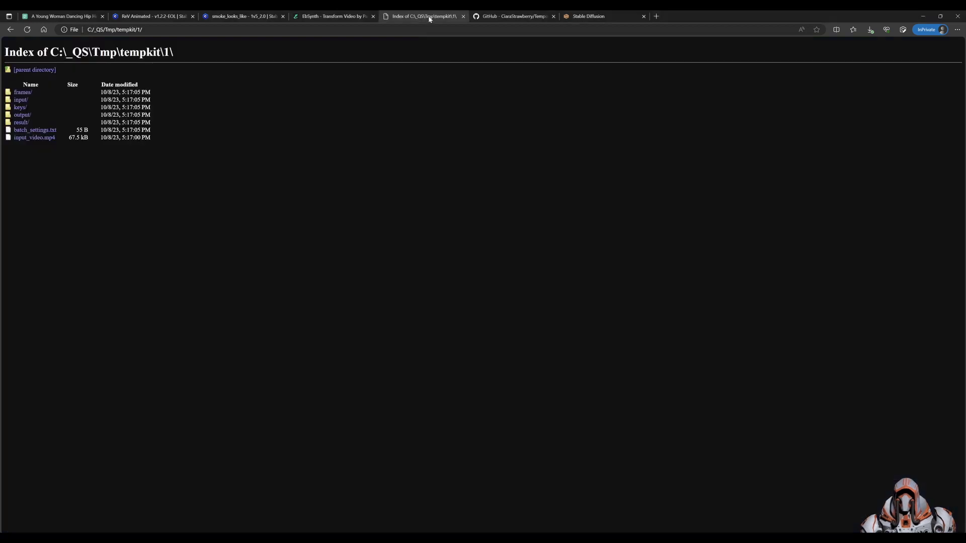
click(23, 115)
click(40, 101)
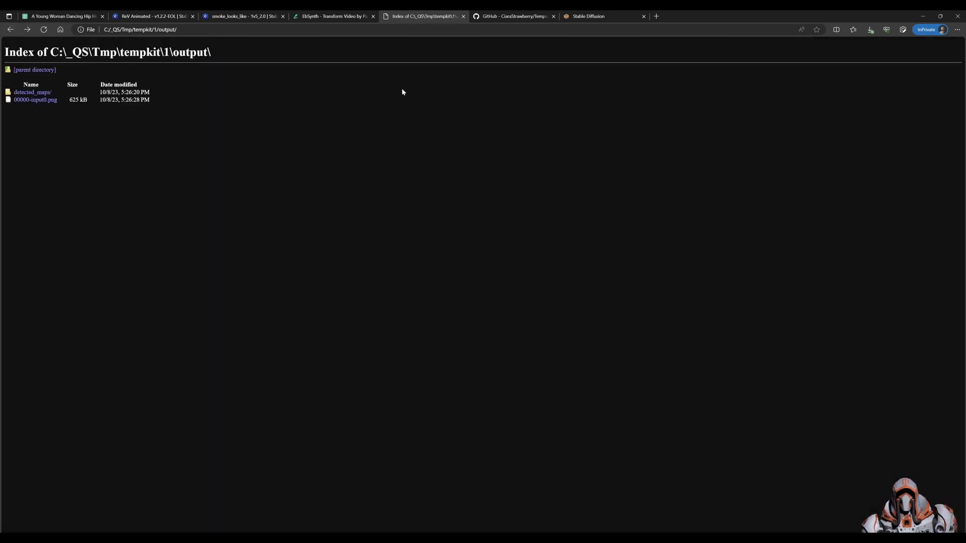
click(511, 18)
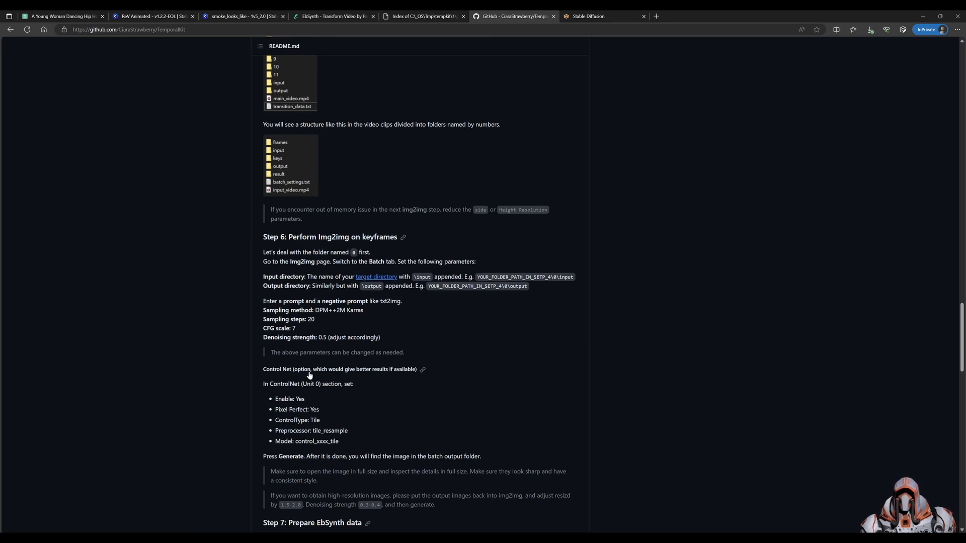
Step: Scroll the TemporalKit README down to Step 7: Prepare EbSynth data
scroll(420, 292, down, 2)
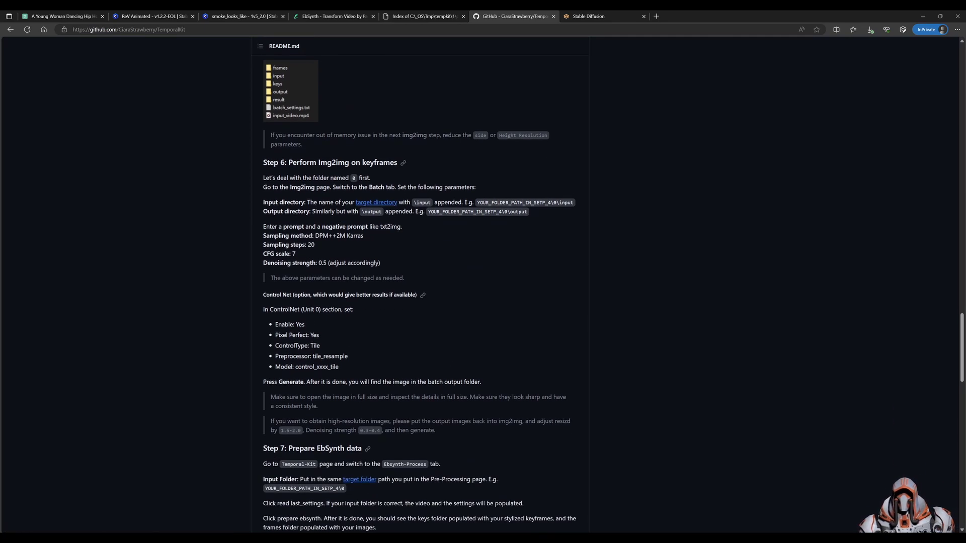
scroll(323, 336, down, 3)
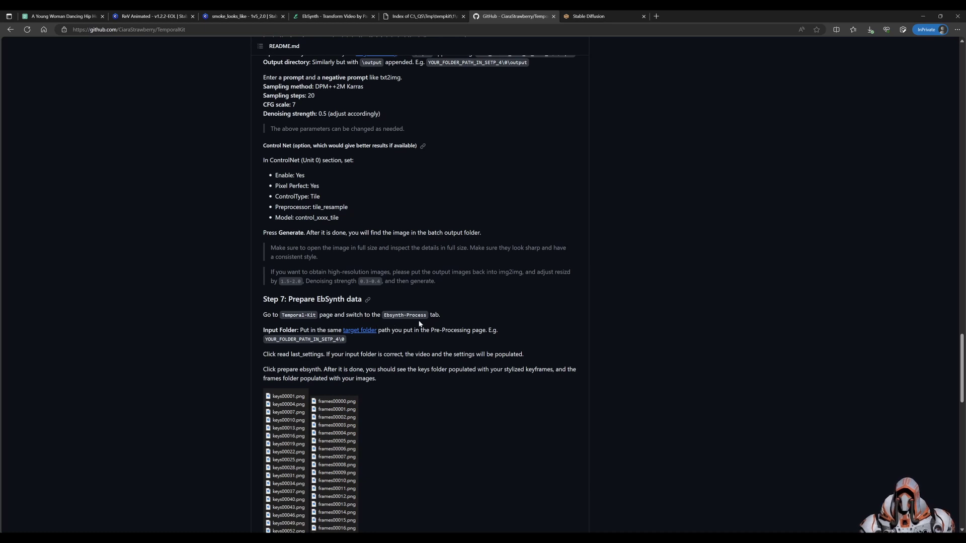
scroll(455, 362, down, 3)
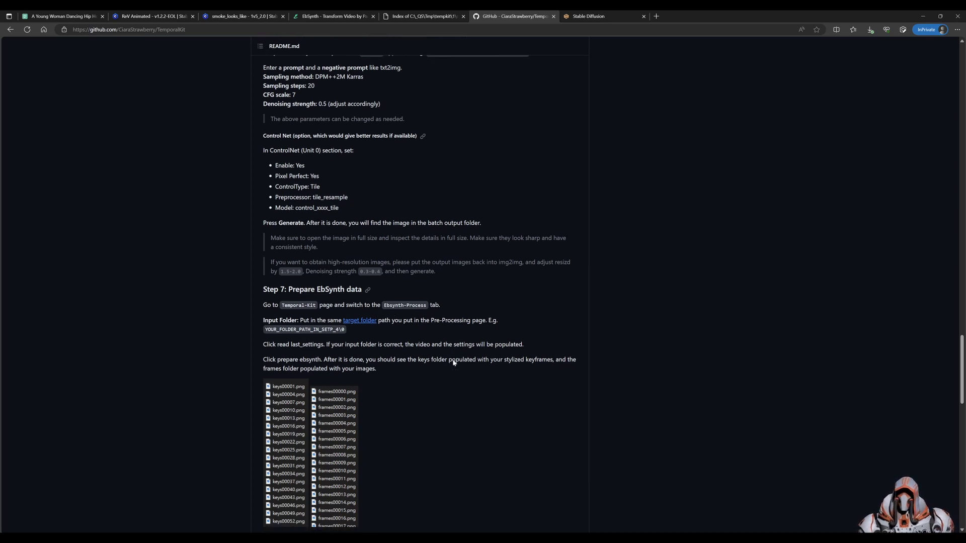
Step: Open Temporal-Kit's Ebsynth-Process tab and copy the tempkit/0 folder path
click(586, 16)
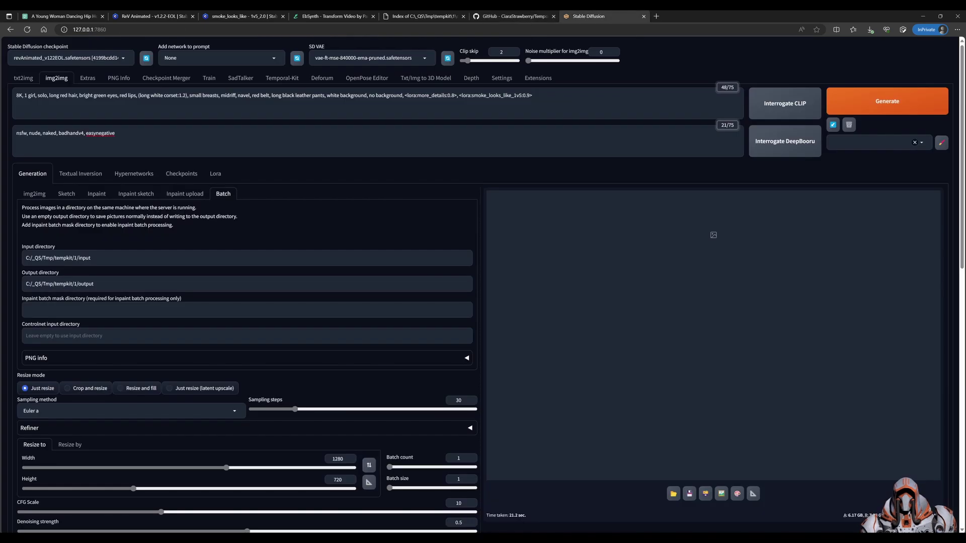
click(282, 79)
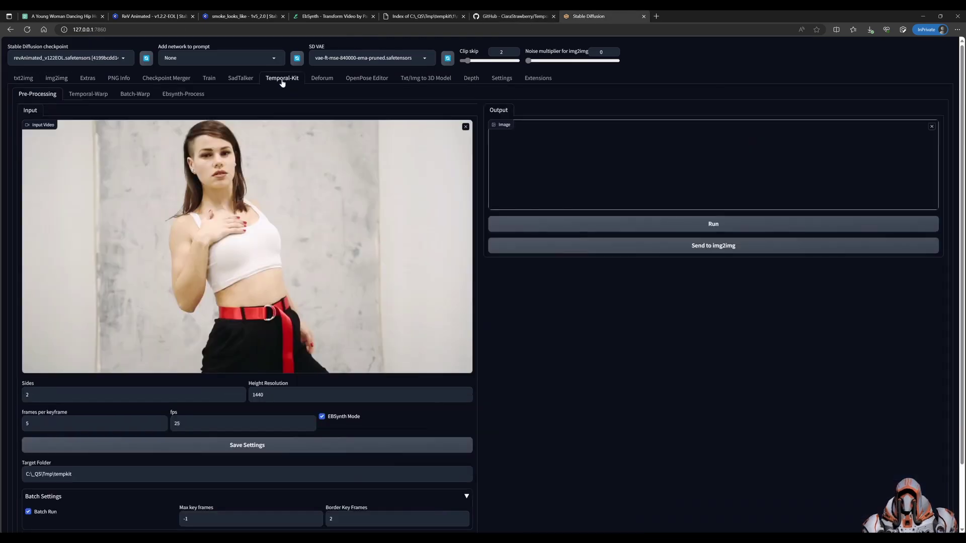
click(179, 95)
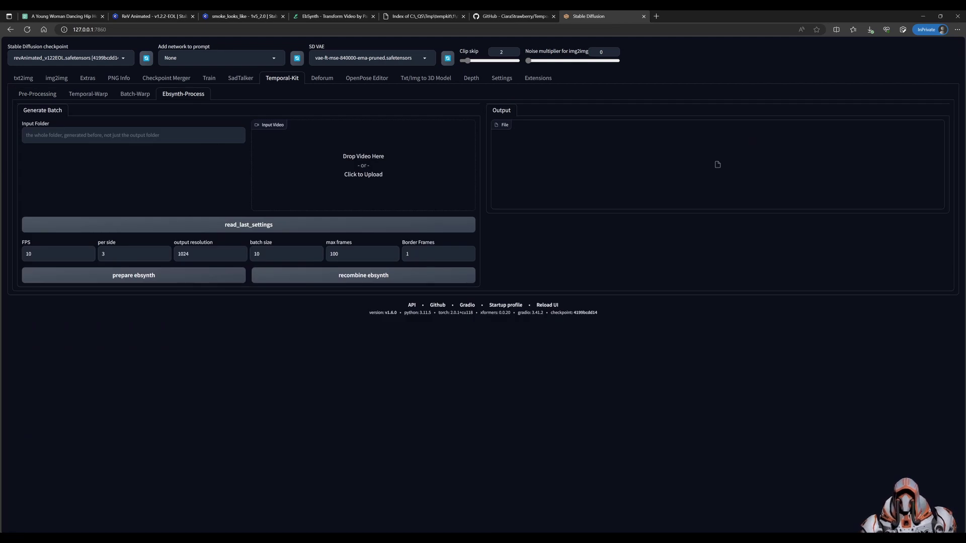
click(436, 19)
key(ctrl+l)
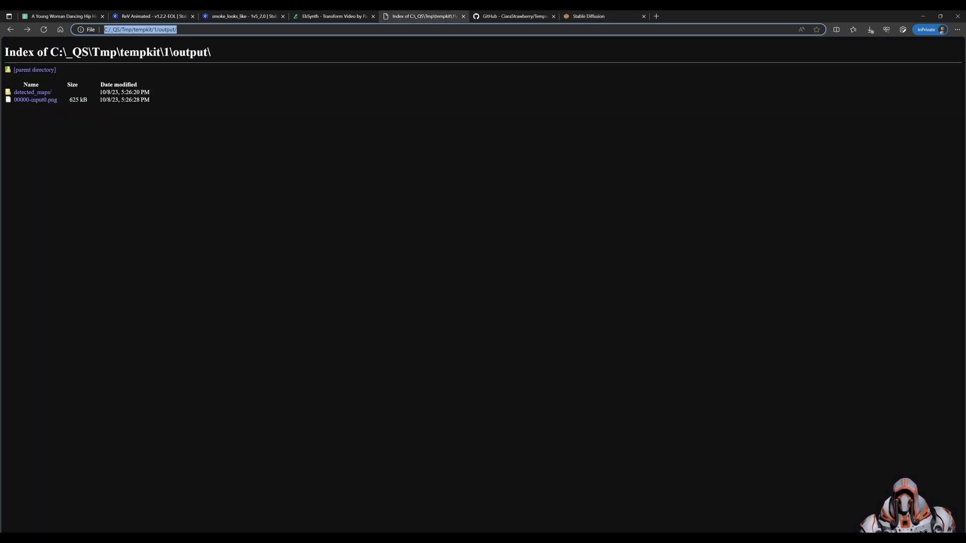
click(10, 29)
click(10, 29)
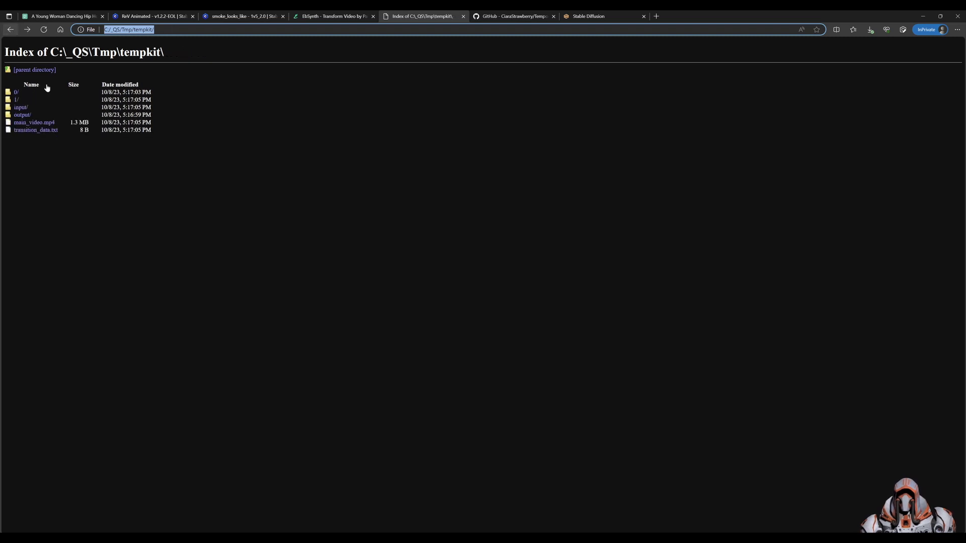
click(19, 92)
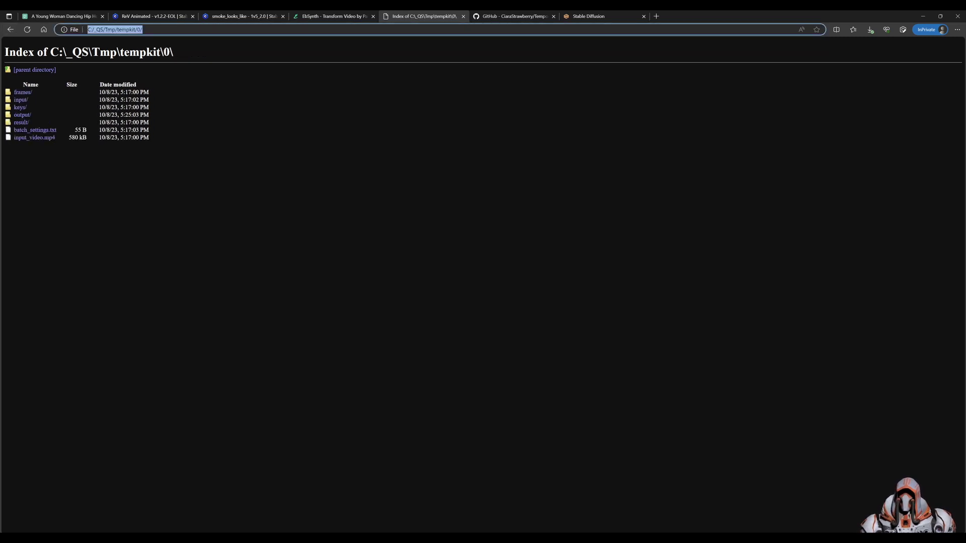
Step: Enter C:/_QS/Tmp/tempkit/0 as Input Folder and load its last settings
click(565, 16)
click(133, 135)
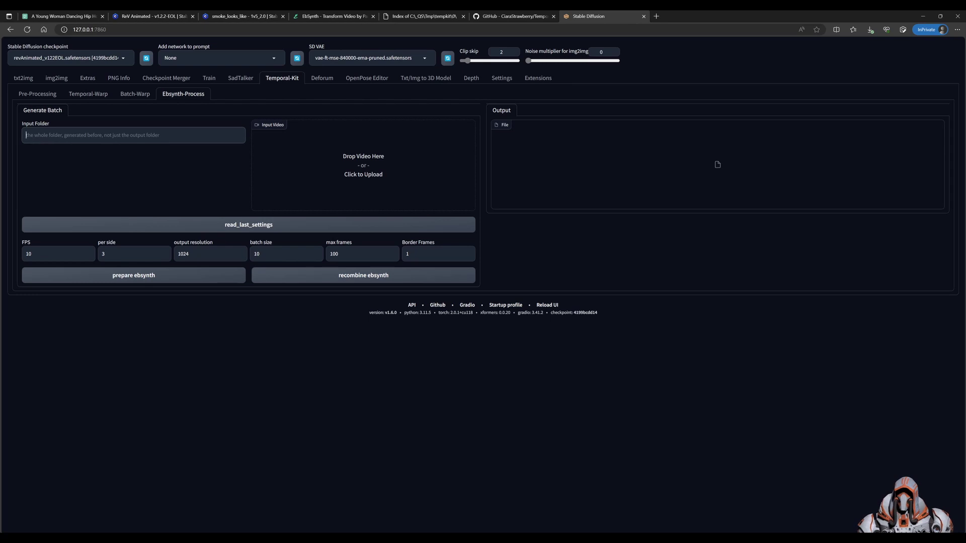
text(file:///C:/_QS/Tmp/tempkit/0/)
key(Home)
key(Delete)
key(Delete)
key(Delete)
key(Delete)
key(Delete)
key(Delete)
key(Delete)
key(Delete)
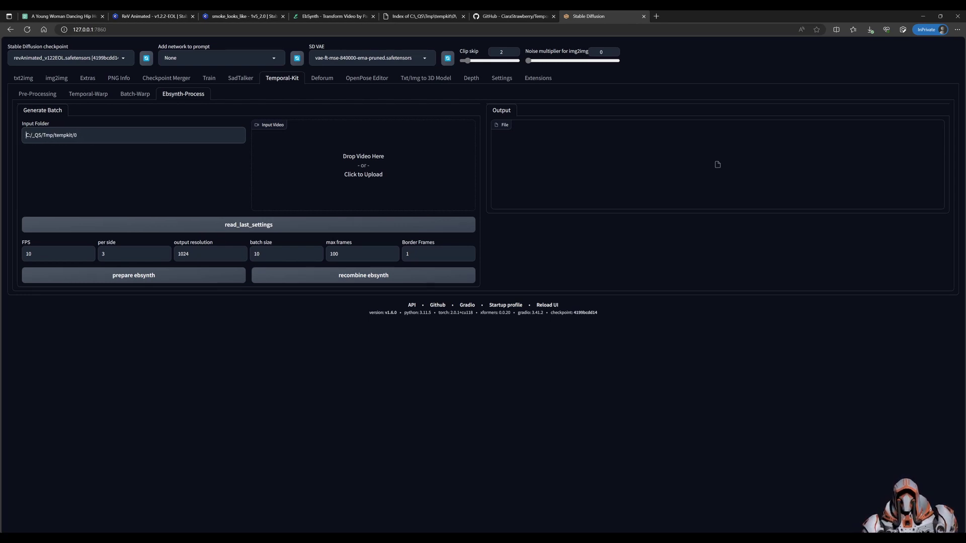
click(257, 226)
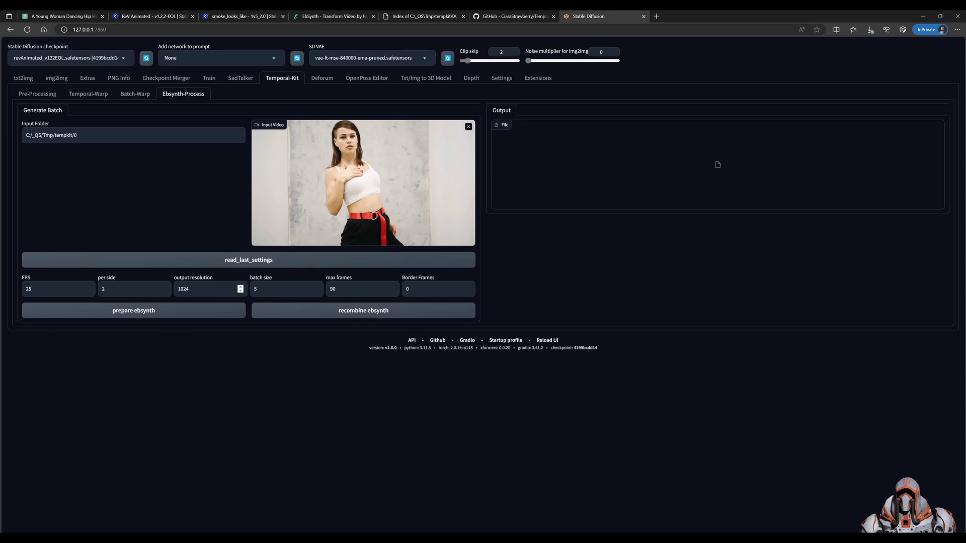
Step: Change the Ebsynth-Process output resolution from 1024 to 720
click(56, 79)
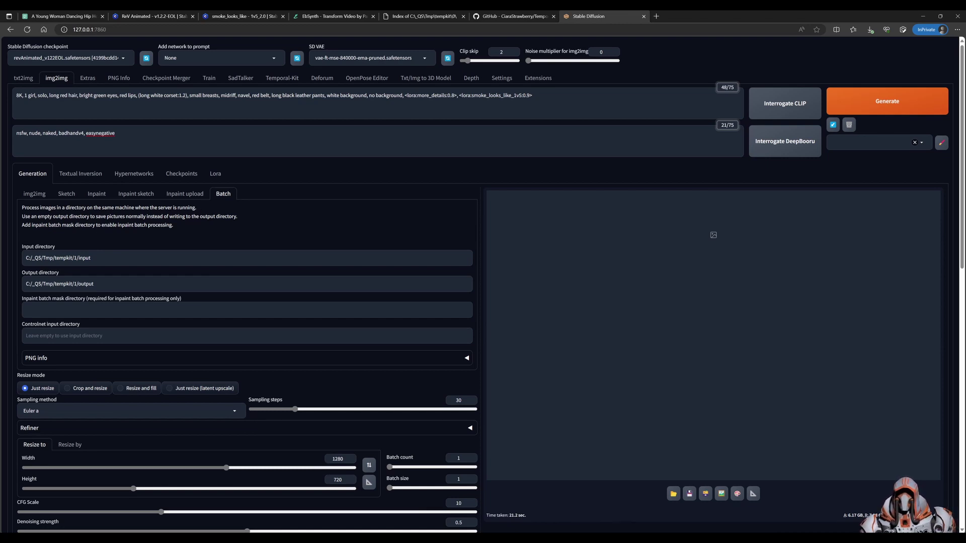
click(286, 81)
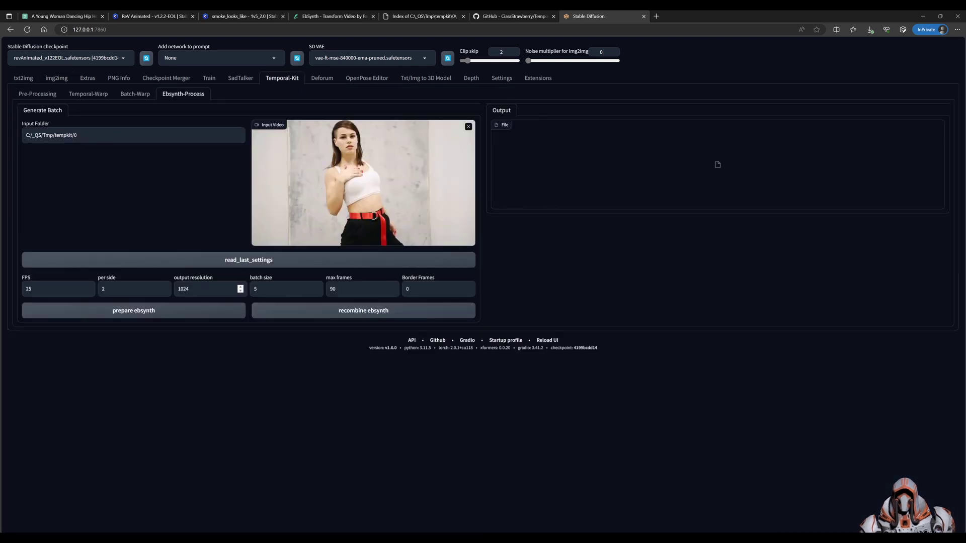
double_click(183, 289)
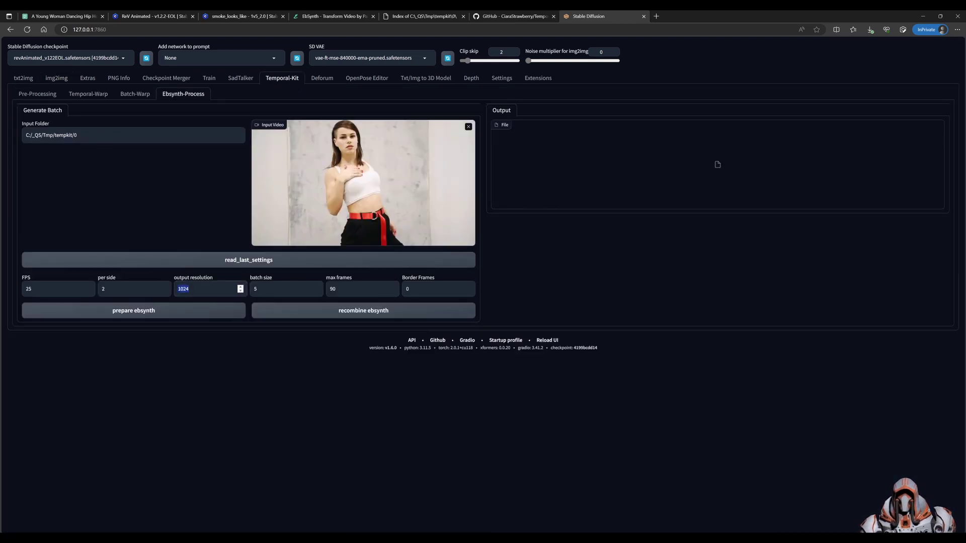
text(720)
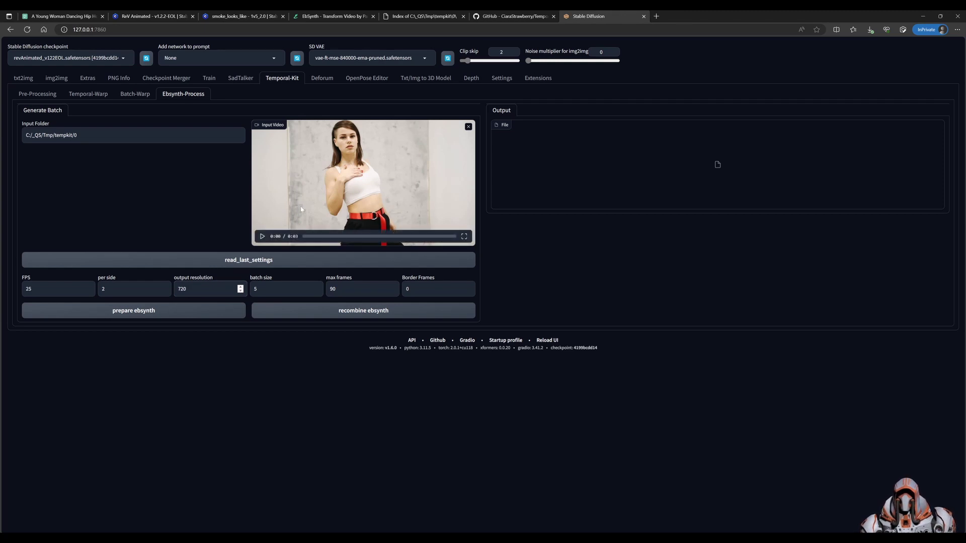
Step: Run prepare ebsynth and view extracted frames frames00000, frames00005 and frames00016
click(138, 311)
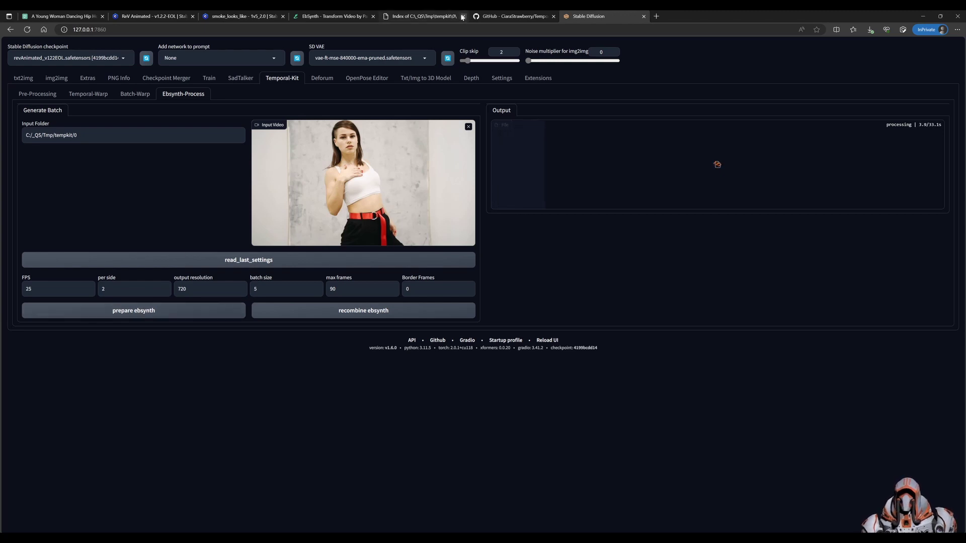
click(435, 17)
click(20, 93)
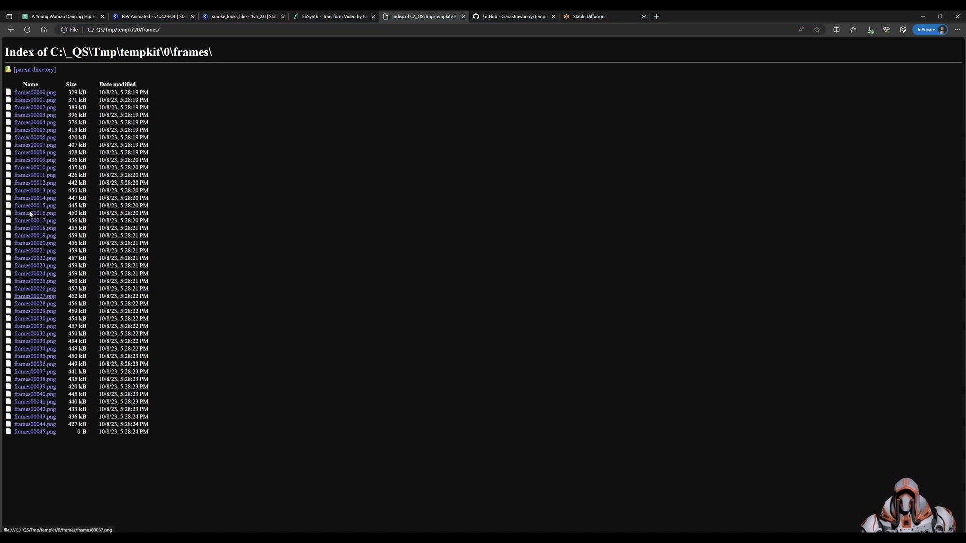
click(38, 93)
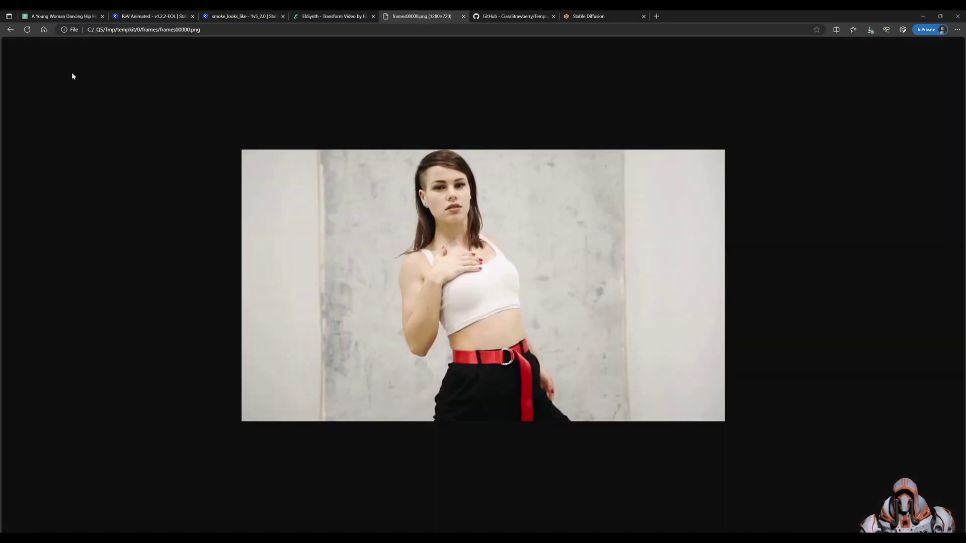
click(10, 30)
click(36, 131)
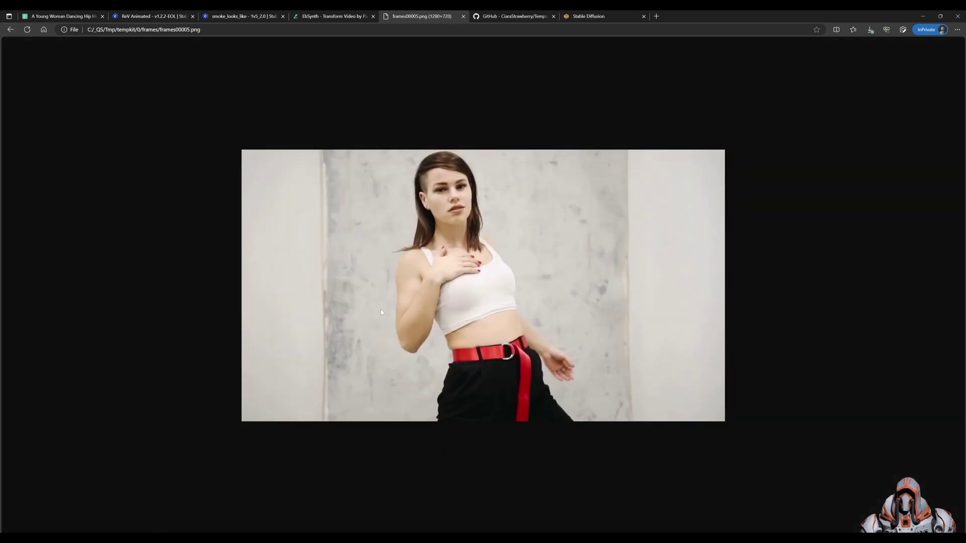
click(10, 29)
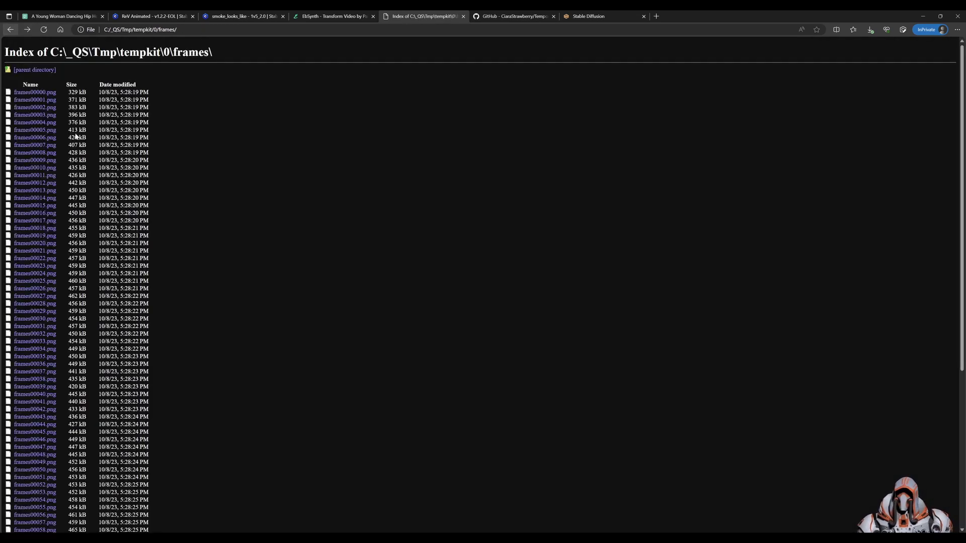
click(48, 216)
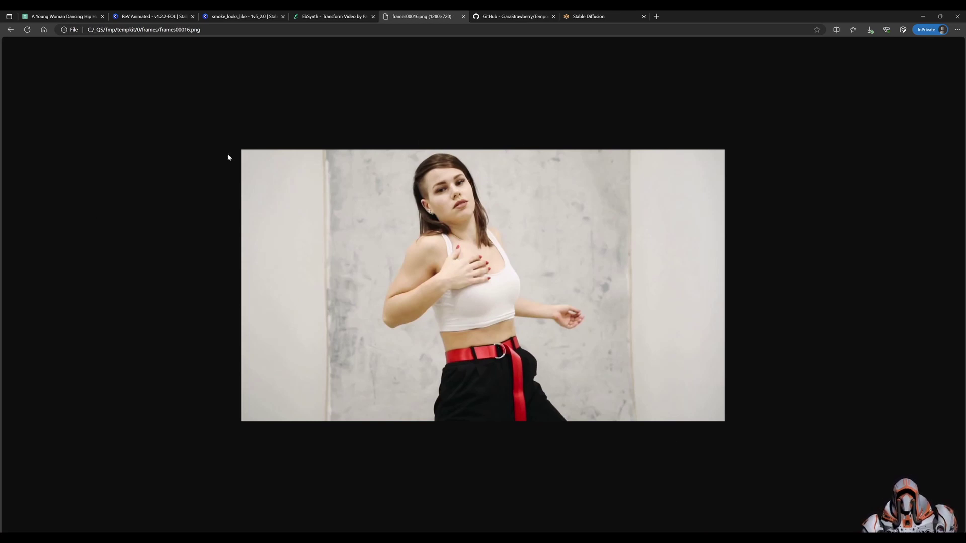
click(10, 29)
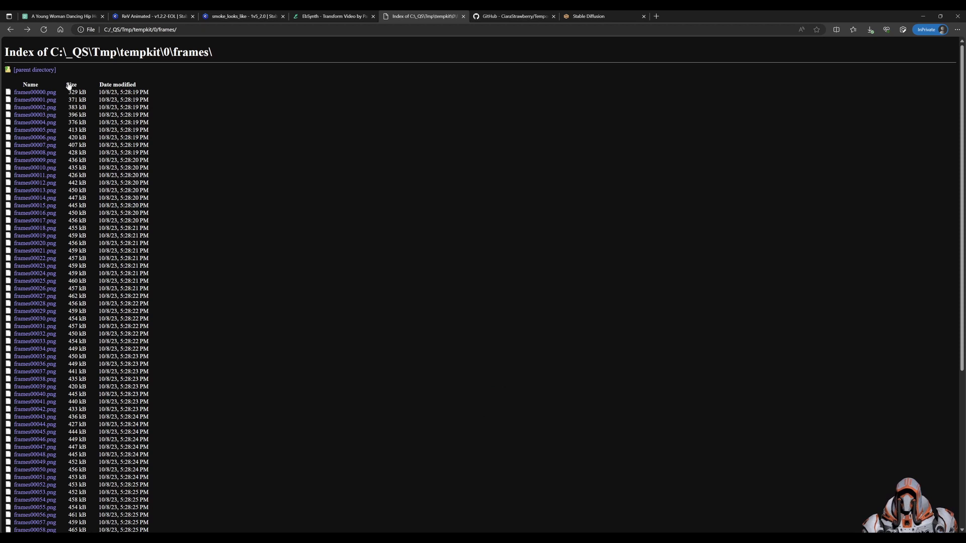
click(10, 29)
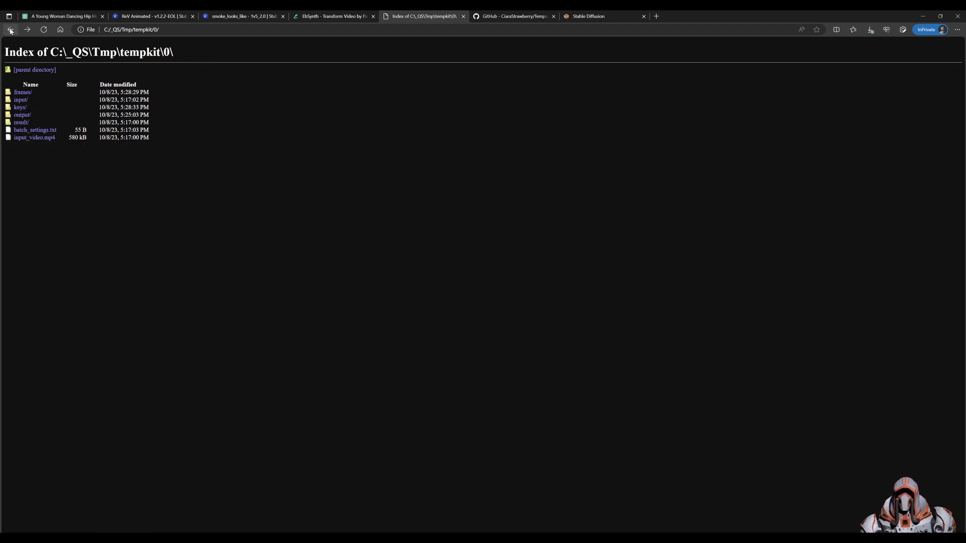
Step: View the stylized keyframes keys00002.png and keys00022.png in the keys folder
click(20, 108)
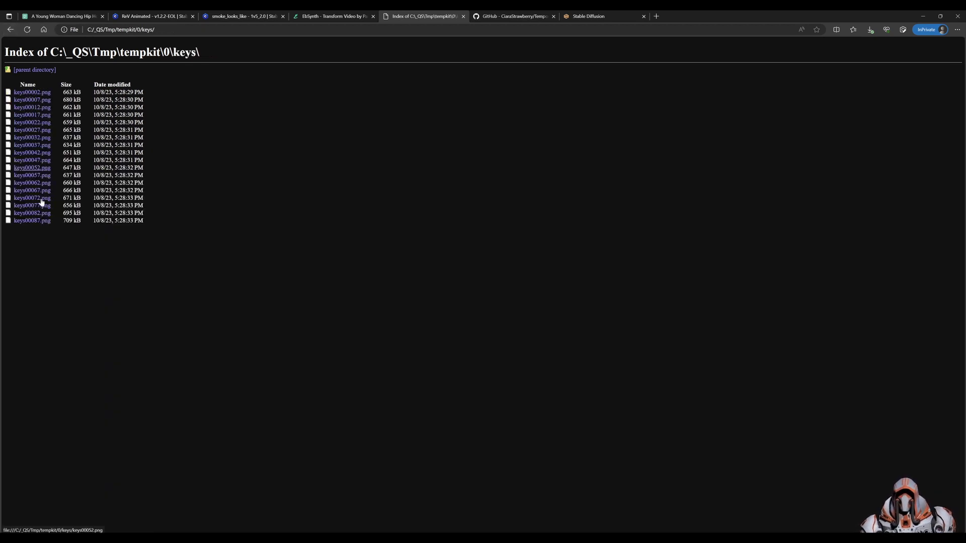
click(33, 93)
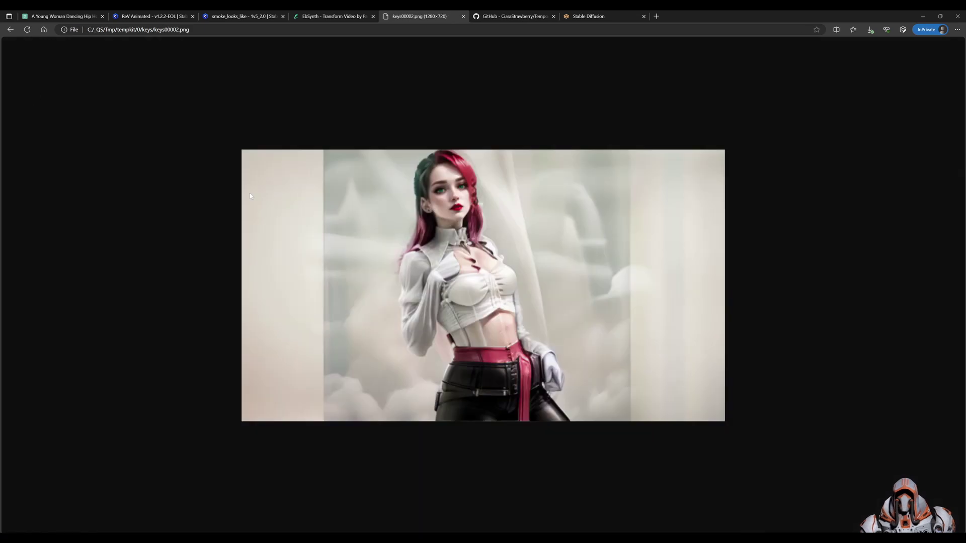
click(11, 29)
click(31, 129)
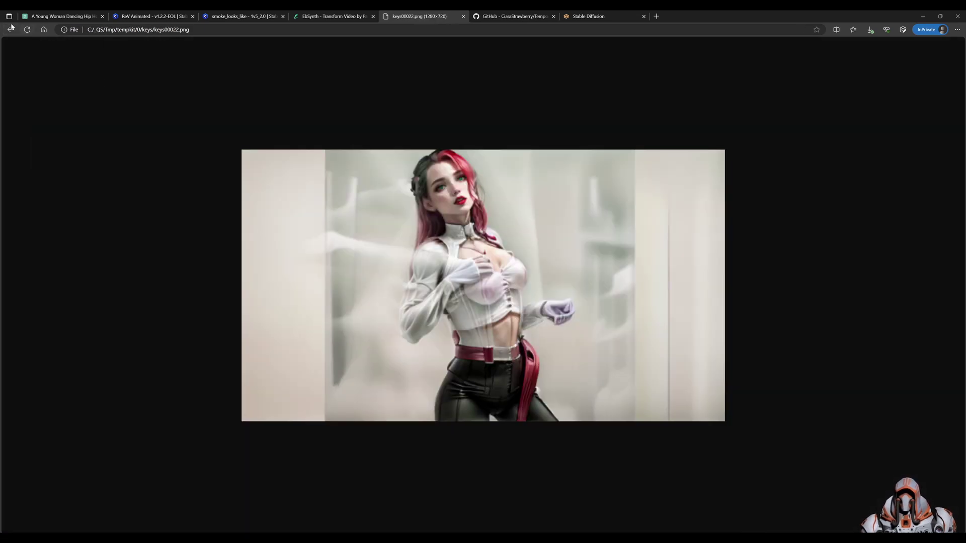
click(10, 30)
click(11, 29)
Step: View the 00000-input0.png stylized grid in the output folder
click(22, 115)
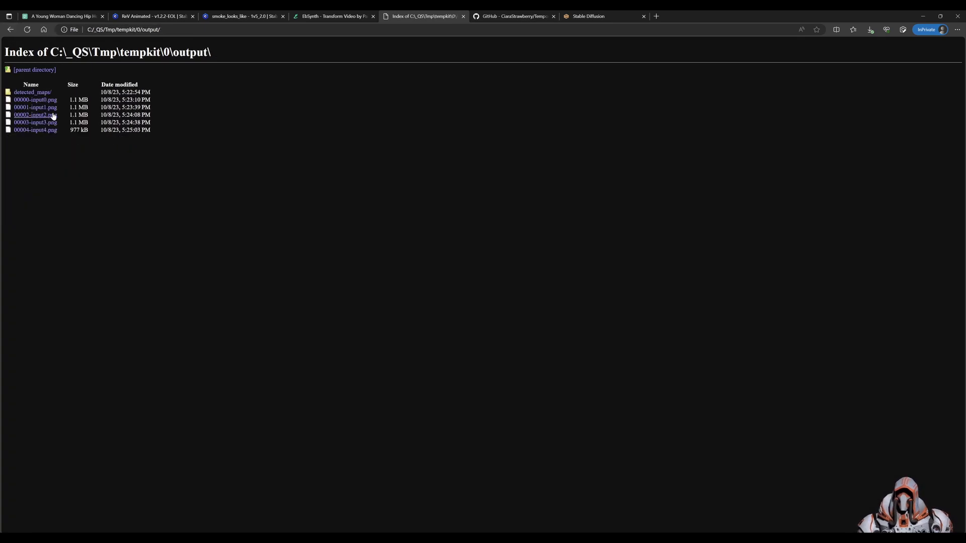
click(33, 100)
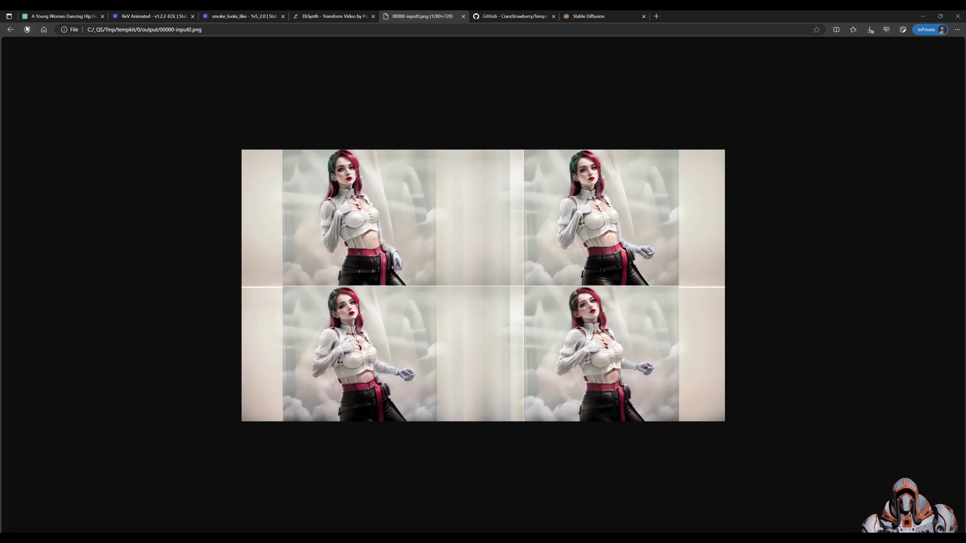
click(9, 30)
click(10, 30)
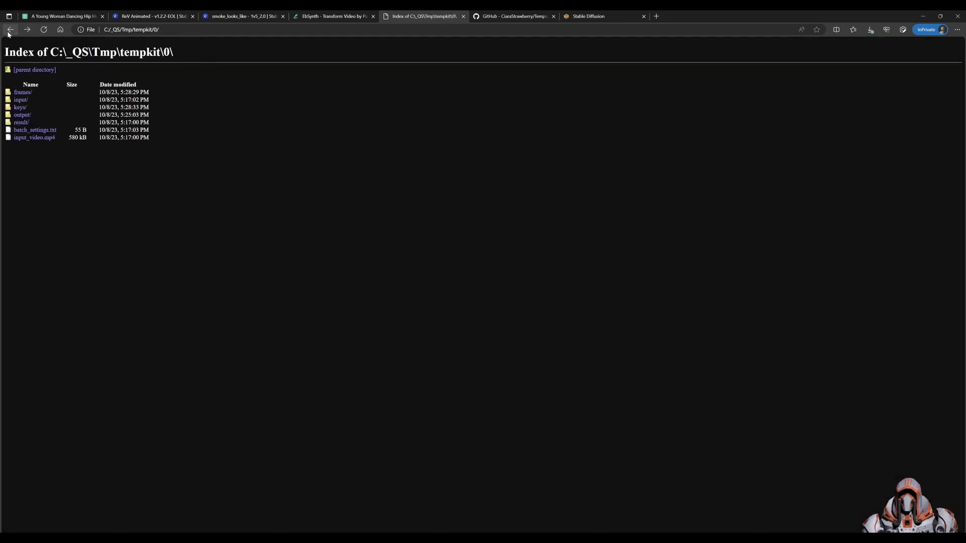
click(9, 30)
Step: Scroll the README to Step 8: Process with EbSynth, then bring up ebsynth.com
click(511, 18)
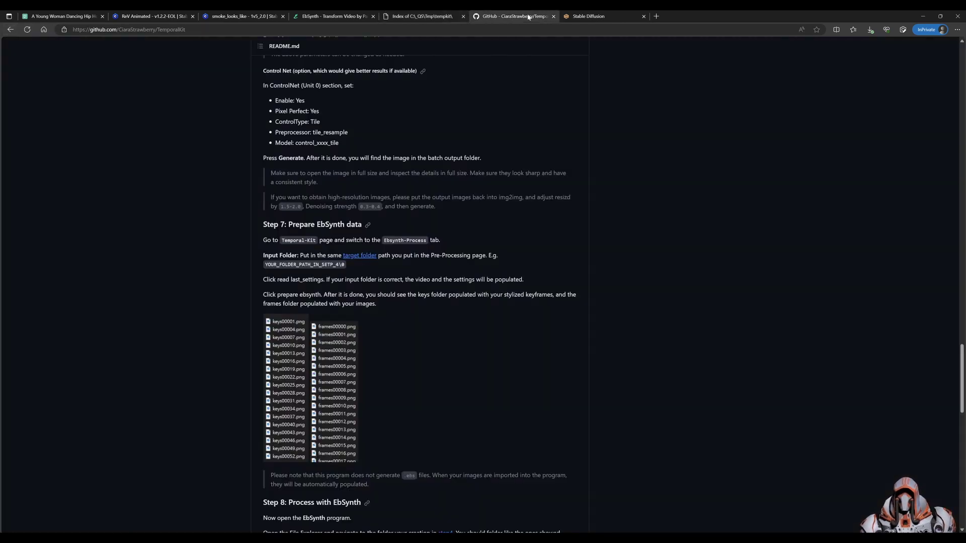
scroll(415, 334, down, 3)
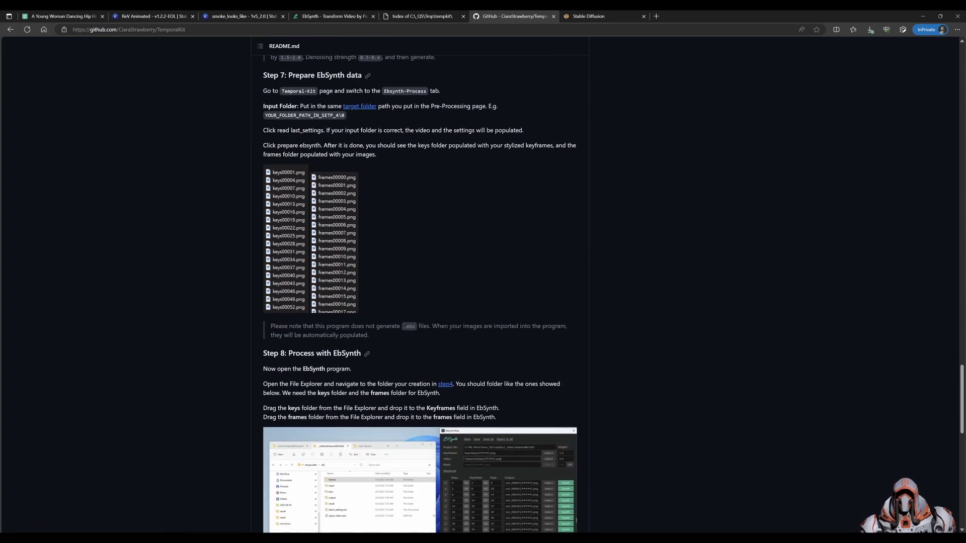
double_click(319, 368)
click(336, 368)
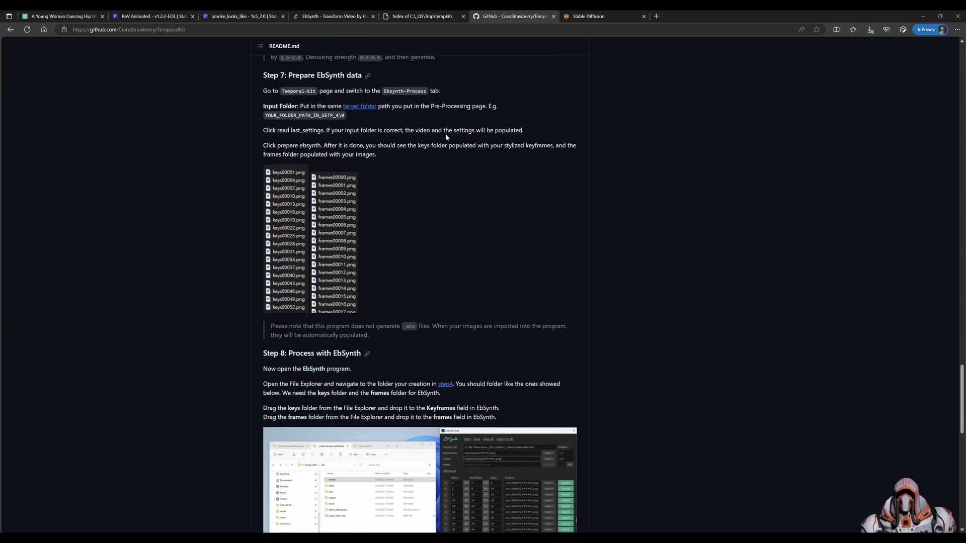
click(364, 16)
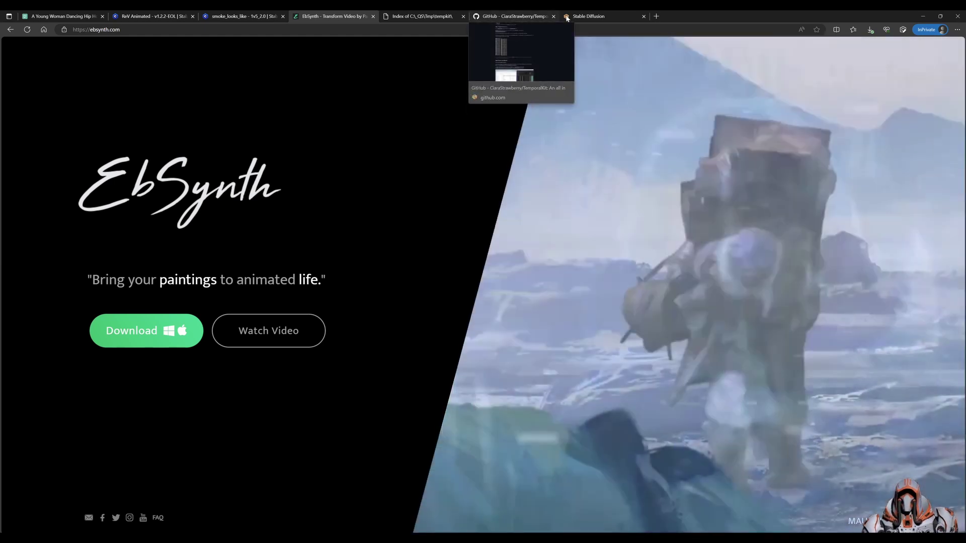
Step: Return to the Stable Diffusion Temporal-Kit page with EbSynth Beta opened over it
click(581, 17)
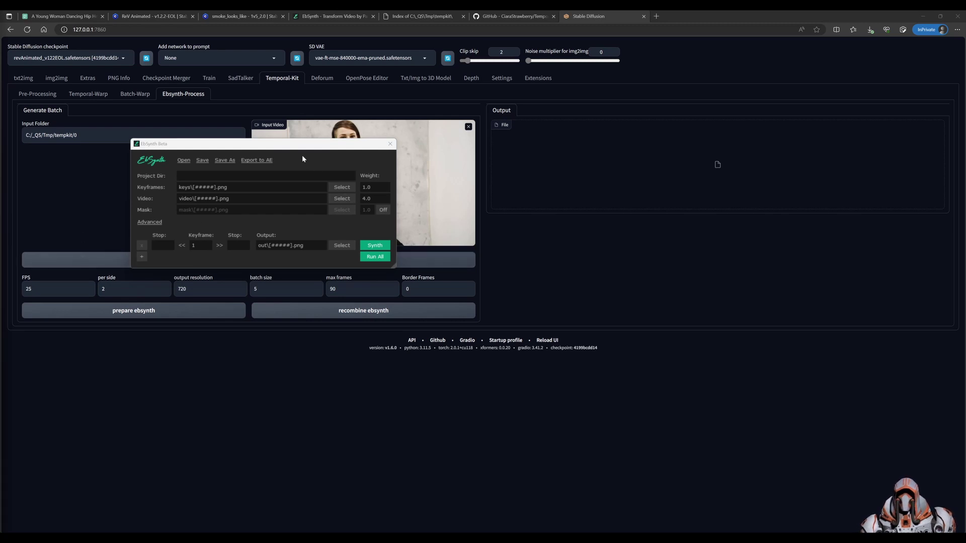
Step: Load the C:\_QS\Tmp\tempkit\0 folder into EbSynth and point the keyframes path at 'keys'
drag(211, 145, 243, 171)
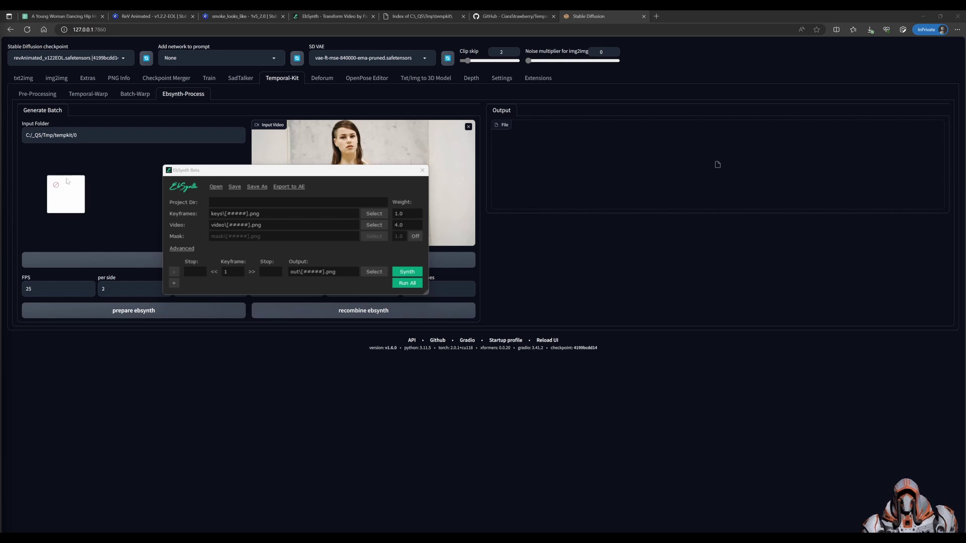
drag(233, 225, 234, 226)
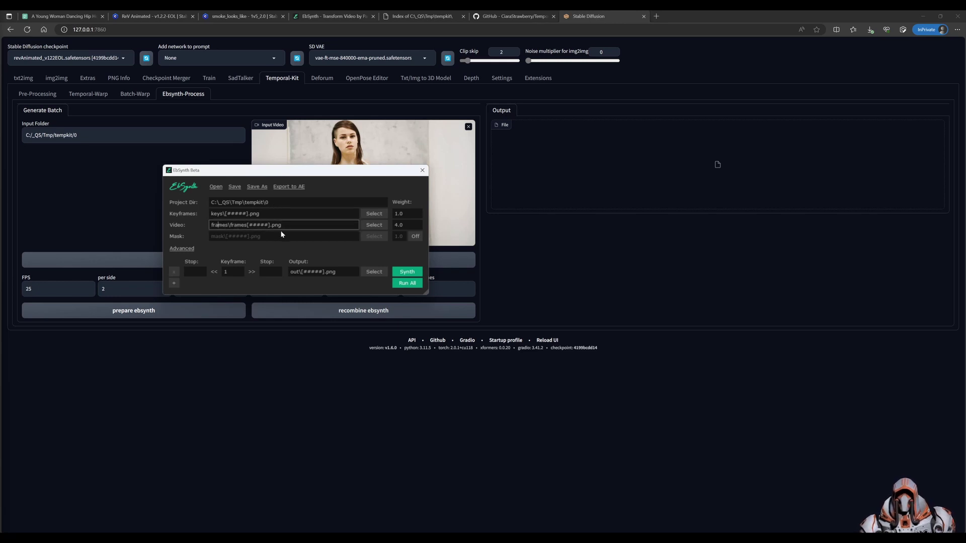
drag(302, 170, 304, 155)
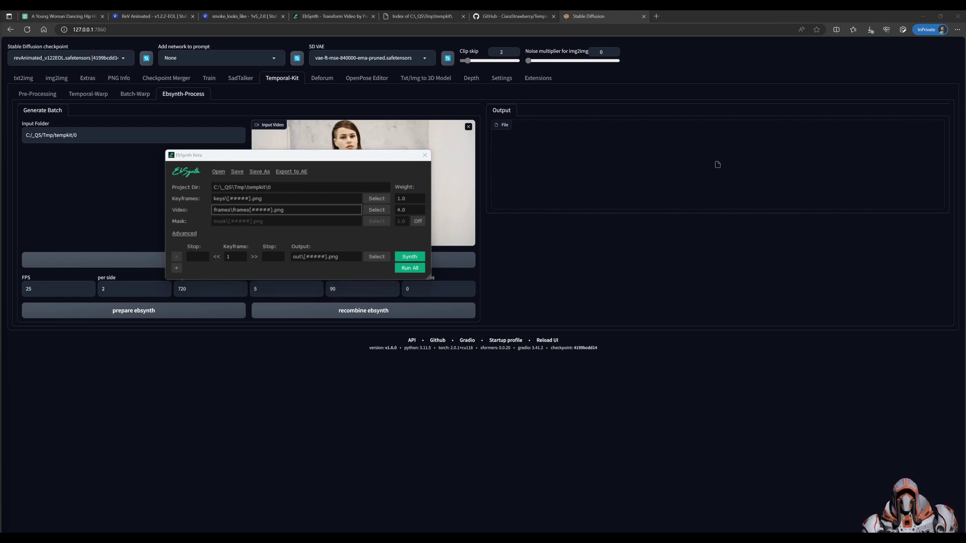
click(232, 199)
text(keys)
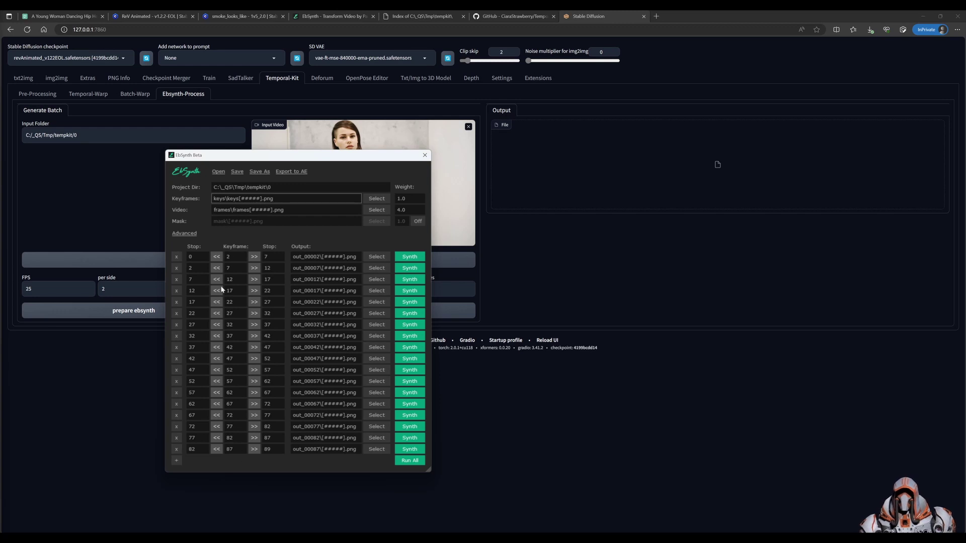
Step: Show EbSynth's advanced options and raise Synthesis Detail from Medium to High
drag(320, 157, 332, 140)
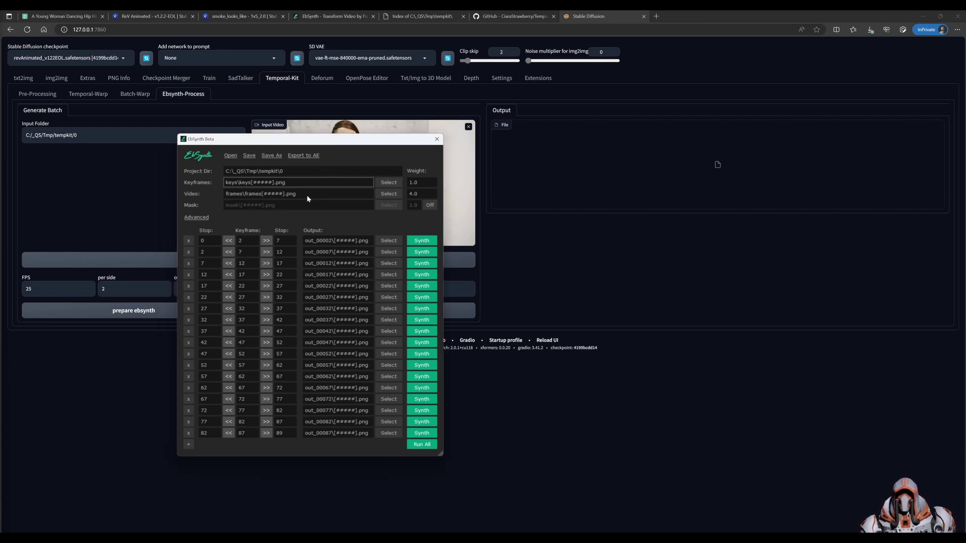
click(201, 217)
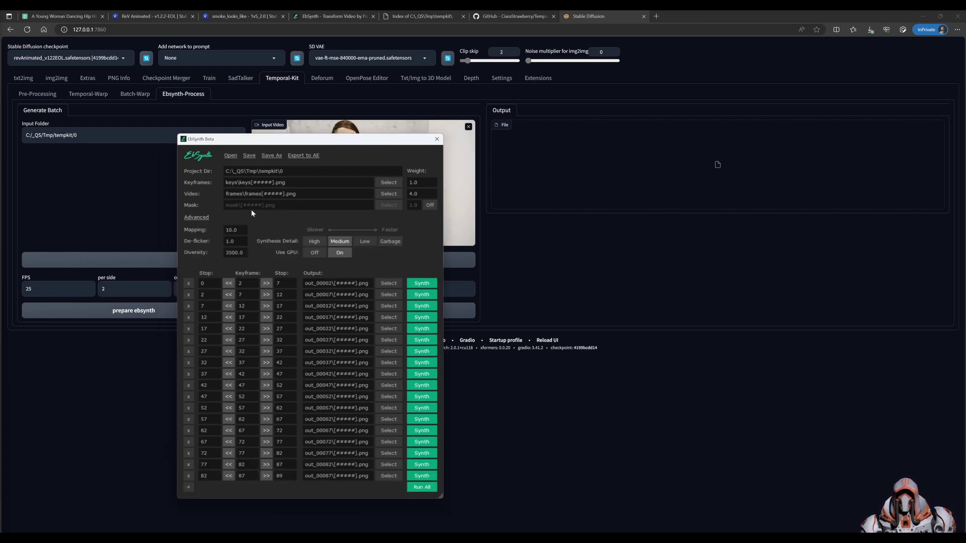
click(313, 242)
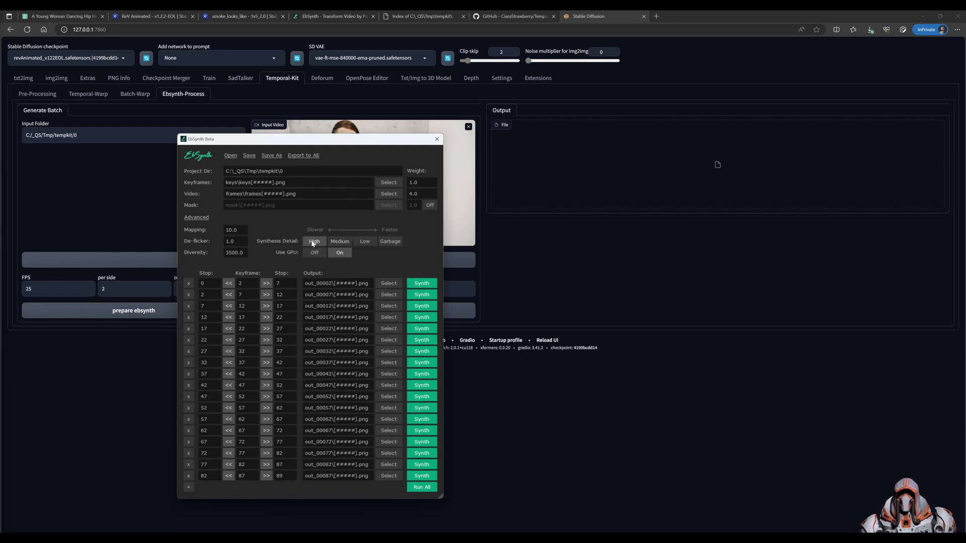
Step: Run All for folder 0, confirm out_00002 to out_00087 exist, then close EbSynth
click(422, 488)
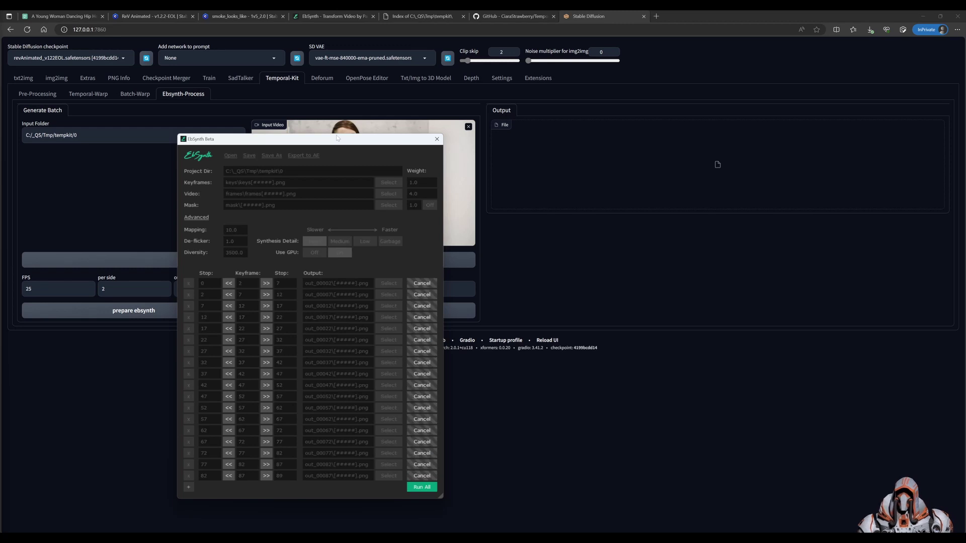
drag(337, 139, 673, 103)
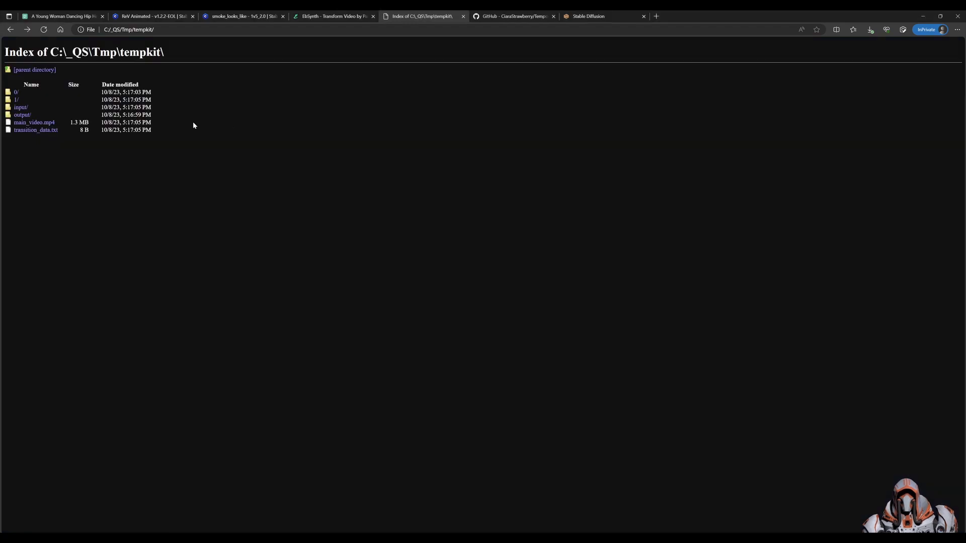
click(15, 92)
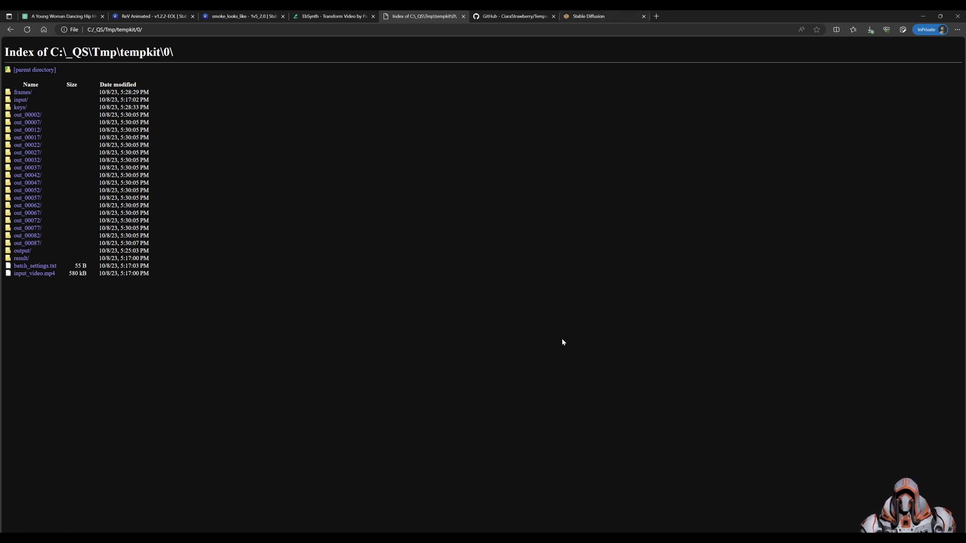
click(576, 529)
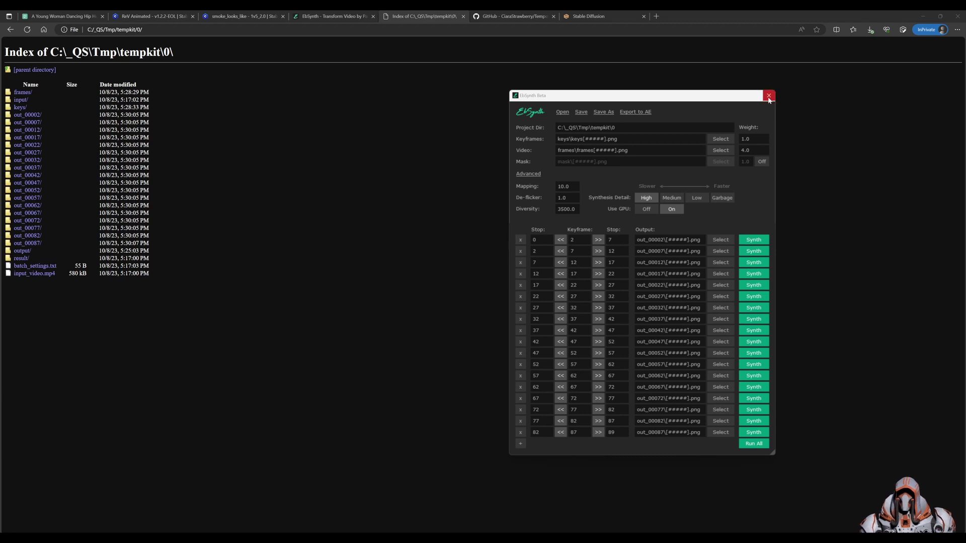
click(769, 96)
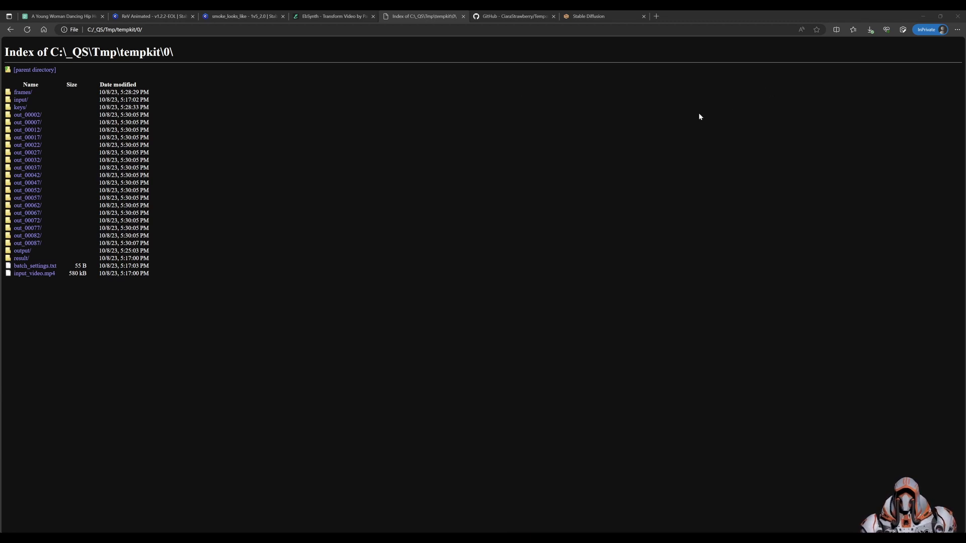
Step: Recombine folder 0's EbSynth frames into an 884.7 KB crossfade.mp4, then view the tempkit\0 listing
click(594, 16)
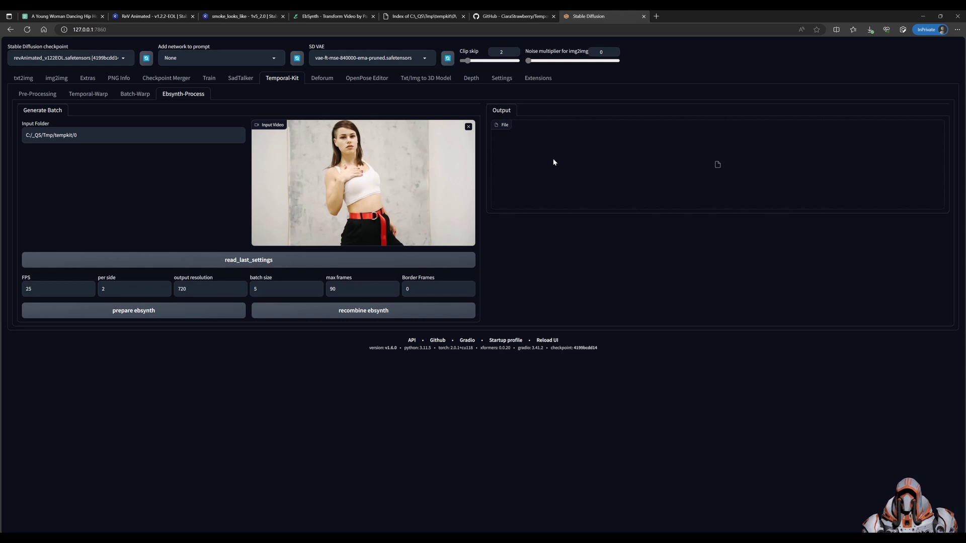
click(380, 312)
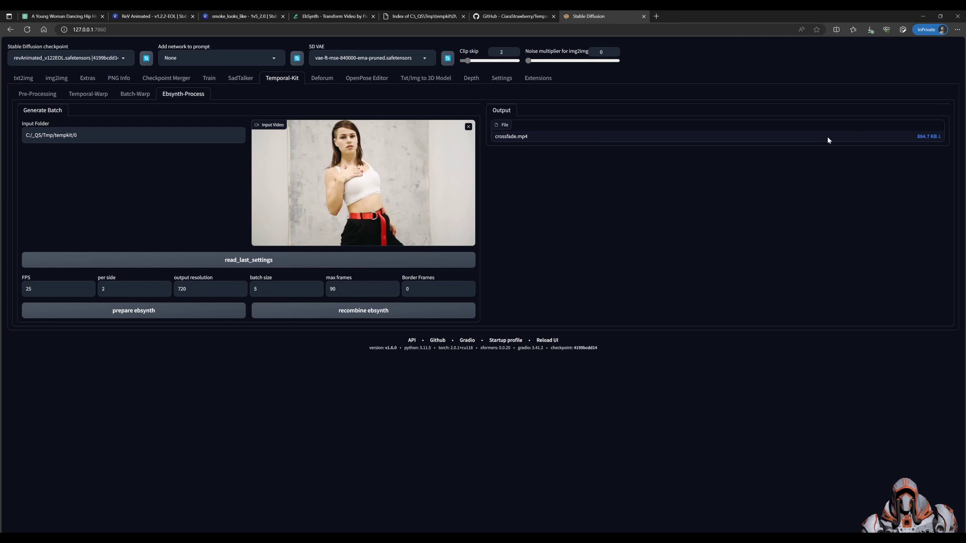
click(421, 17)
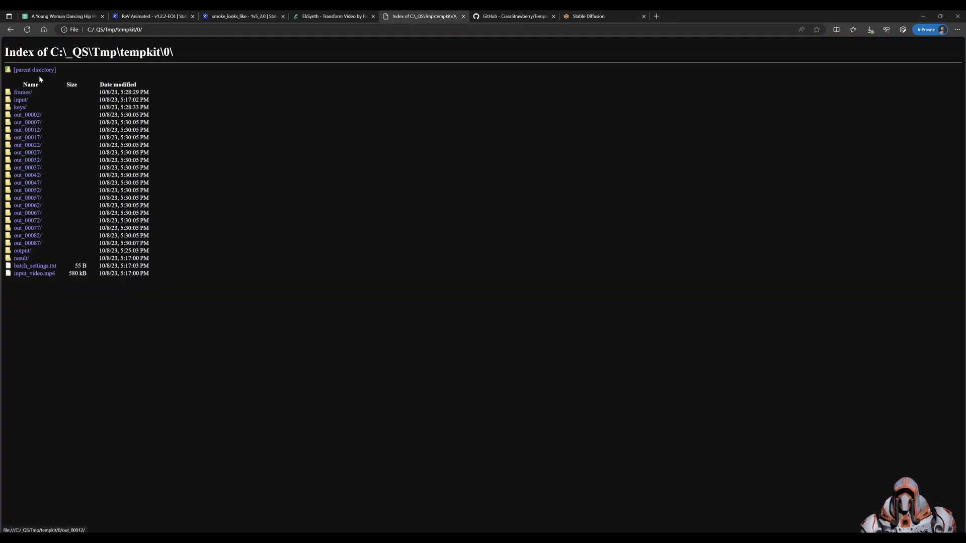
Step: Play folder 0's 3-second stylized crossfade.mp4, open the folder 1 listing, and return to the WebUI
click(27, 29)
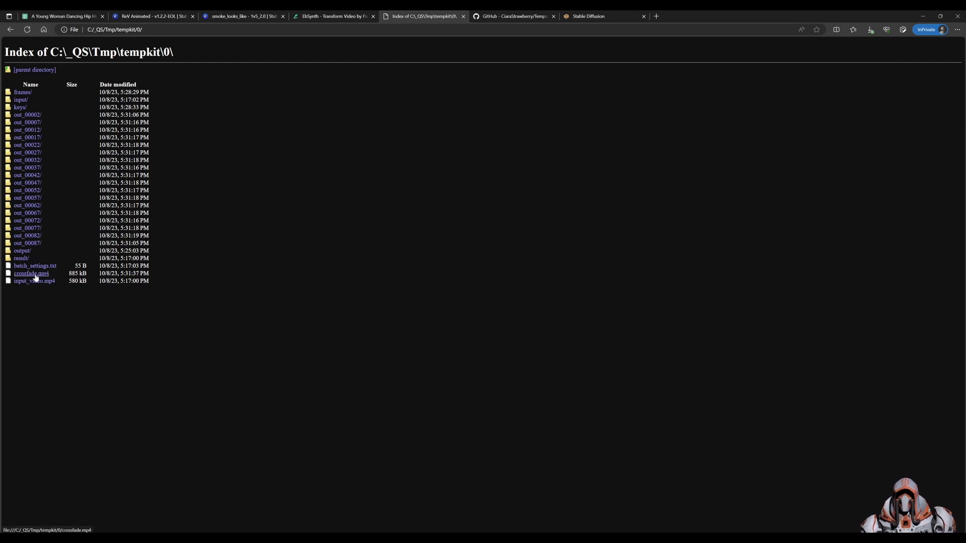
click(32, 274)
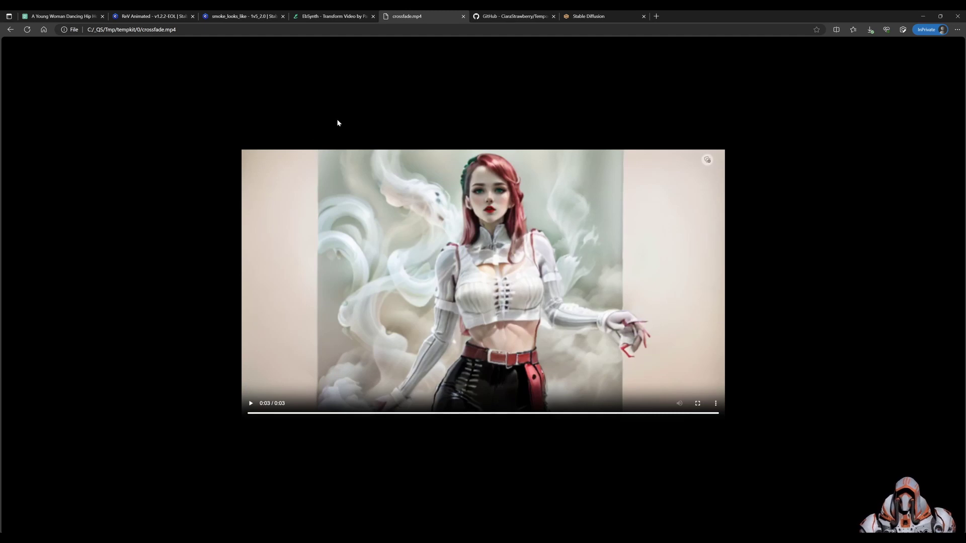
click(10, 29)
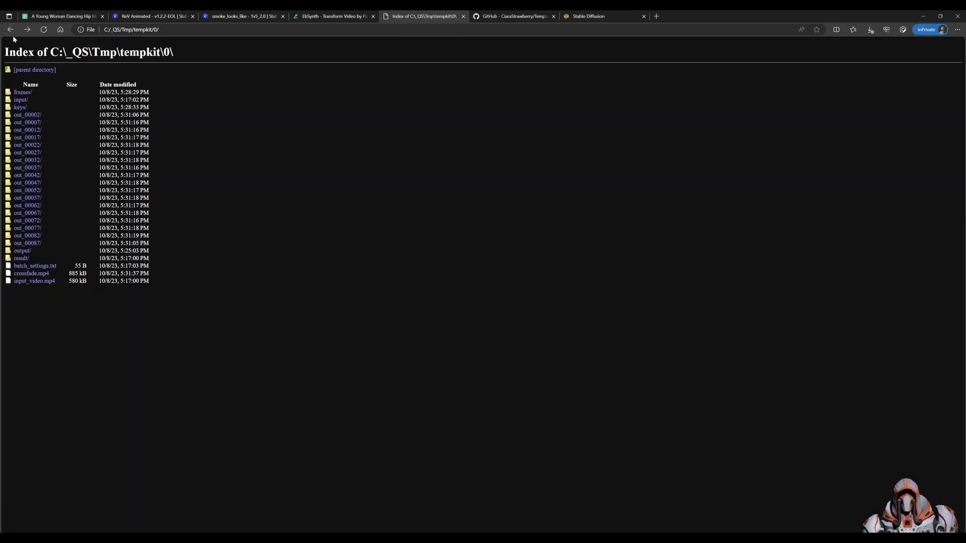
click(10, 30)
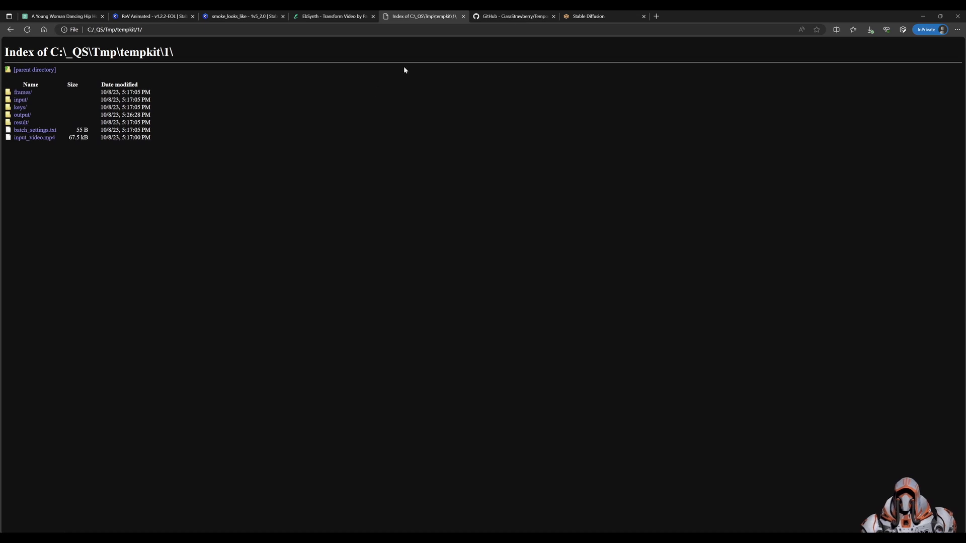
click(568, 17)
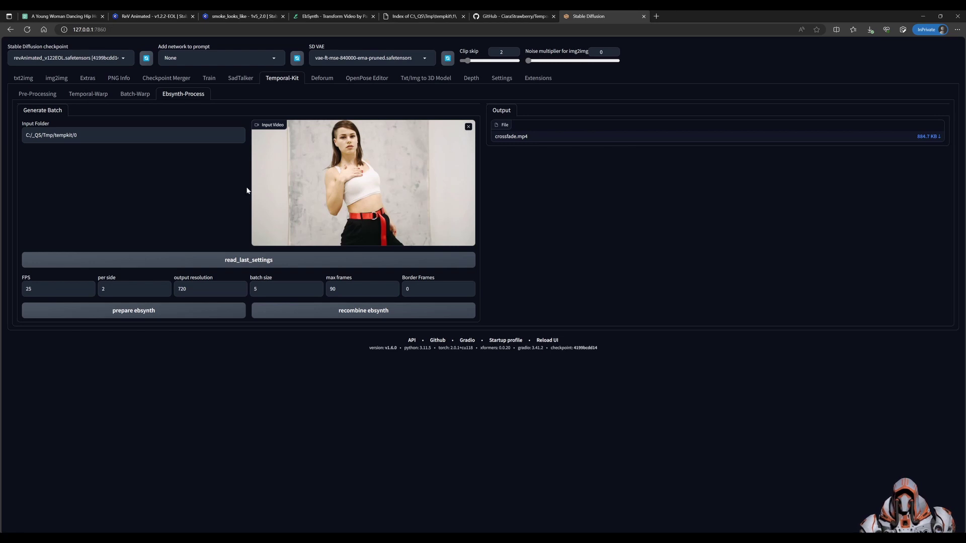
Step: Set Input Folder to C:/_QS/Tmp/tempkit/1, load its last settings, and recombine a 104.1 KB crossfade.mp4
click(222, 135)
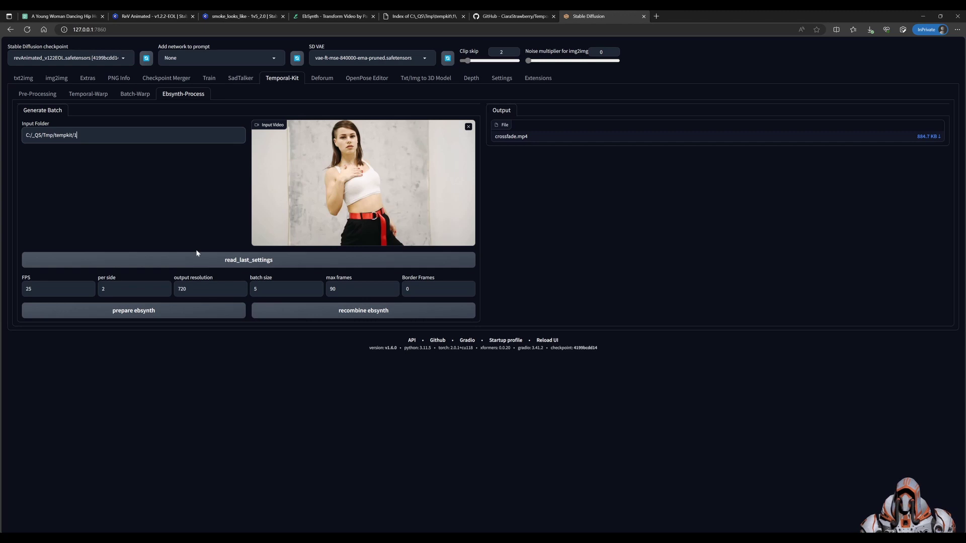
click(218, 261)
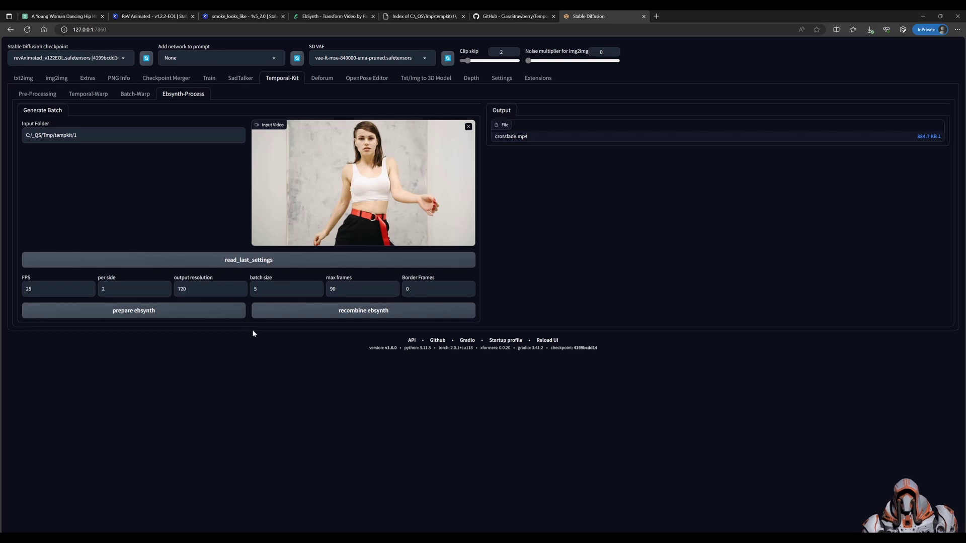
click(166, 315)
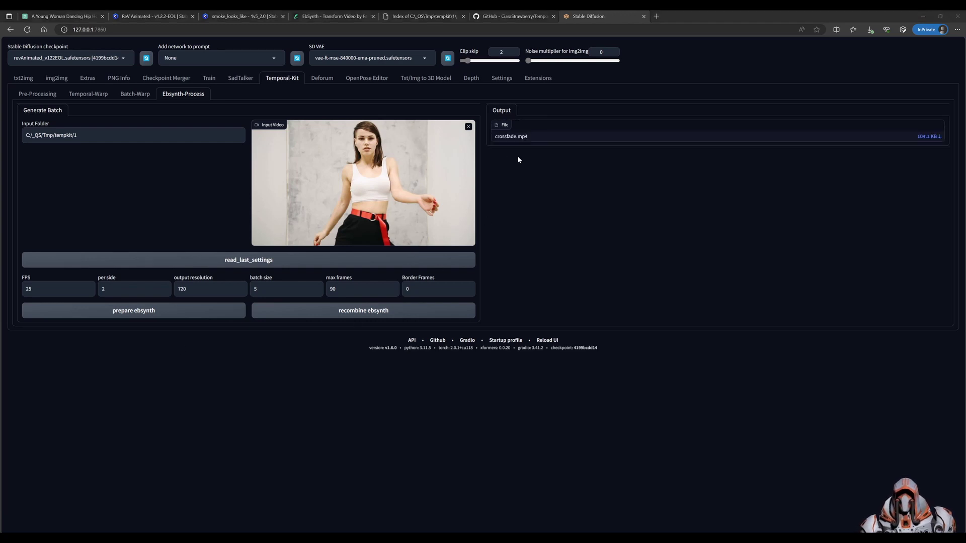
click(406, 17)
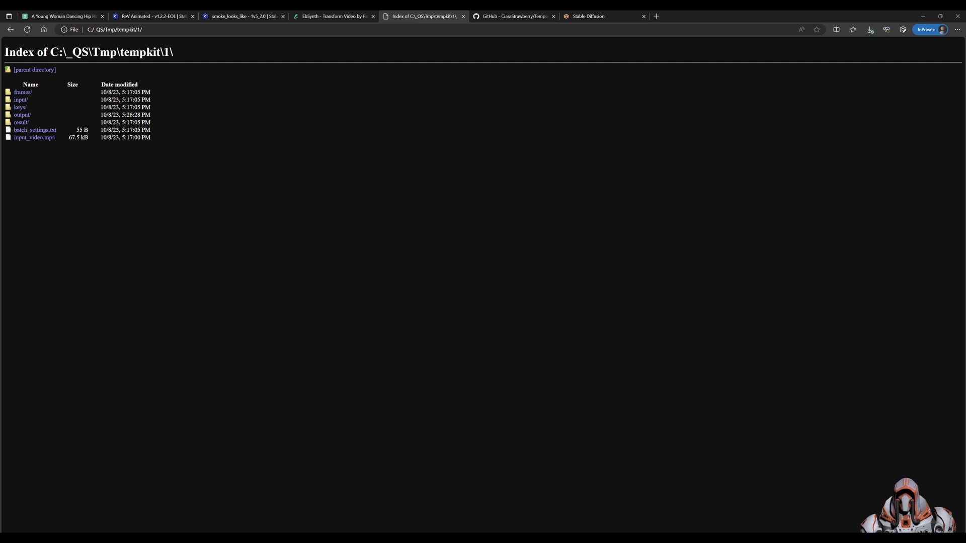
Step: Play folder 1's new crossfade.mp4, then replay folder 0's crossfade.mp4 for comparison
click(27, 29)
click(37, 150)
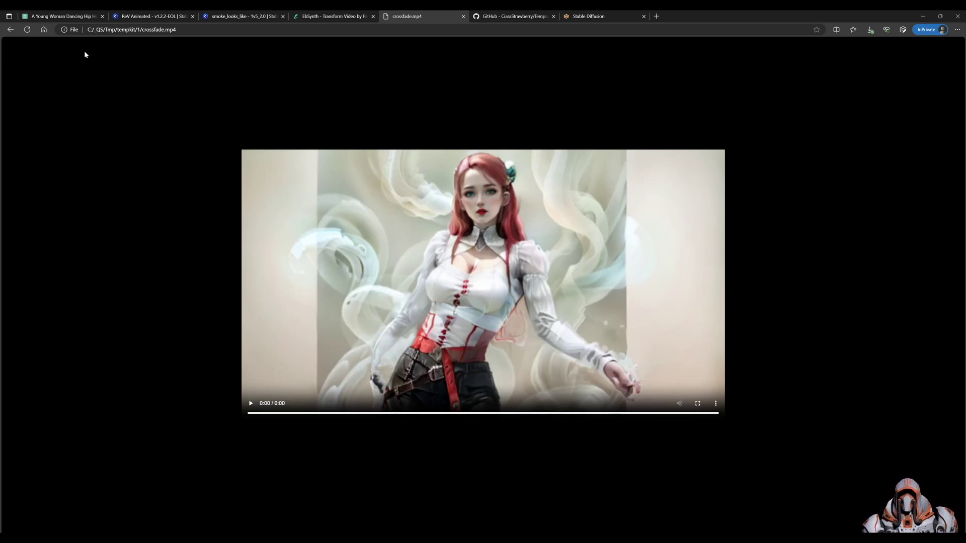
click(10, 29)
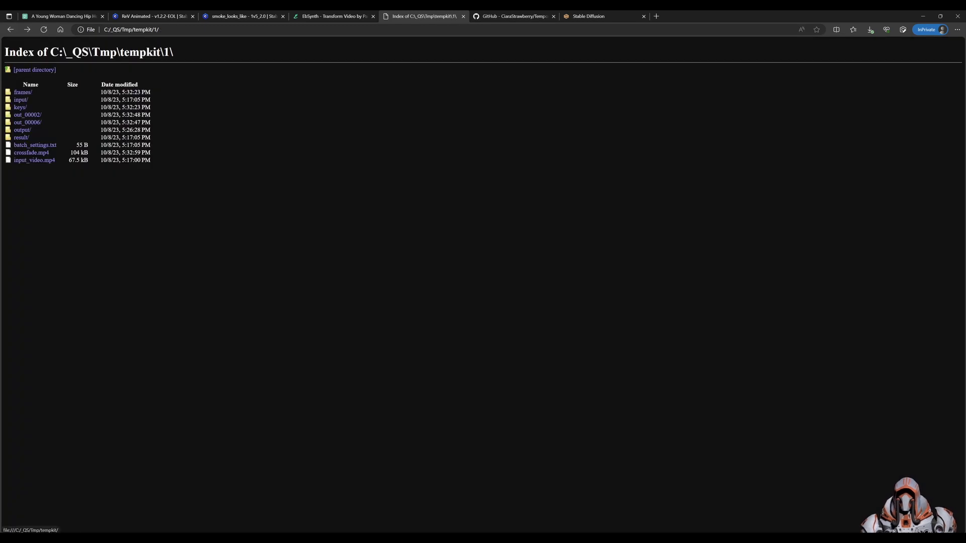
click(10, 29)
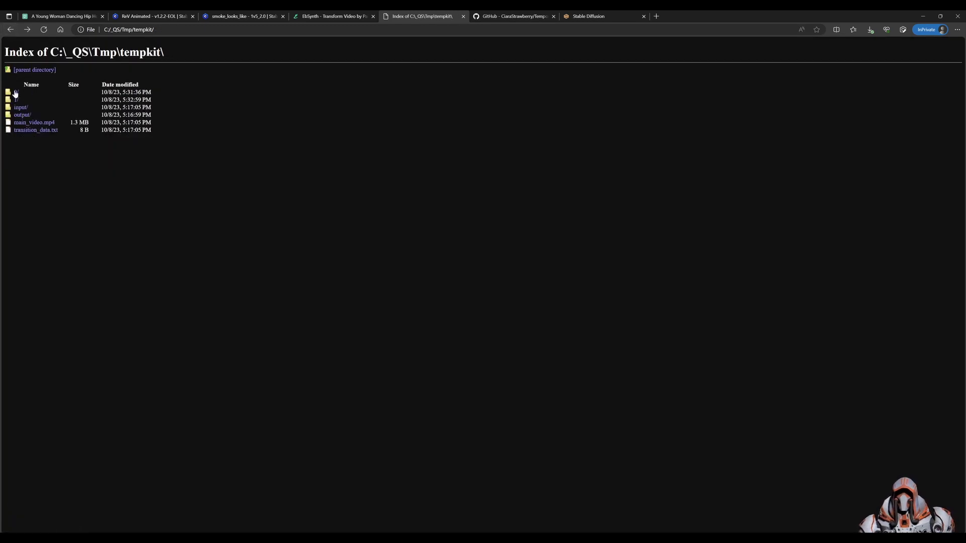
click(15, 93)
click(32, 280)
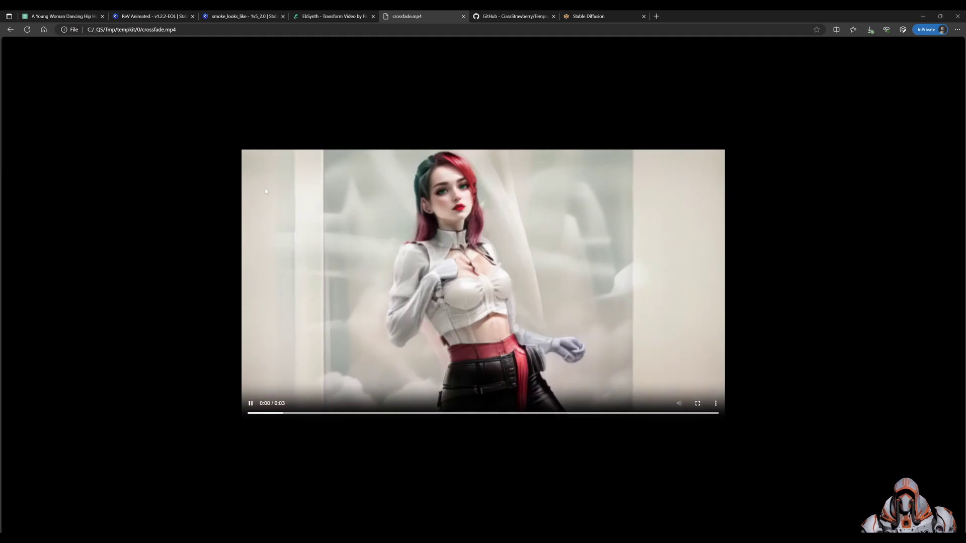